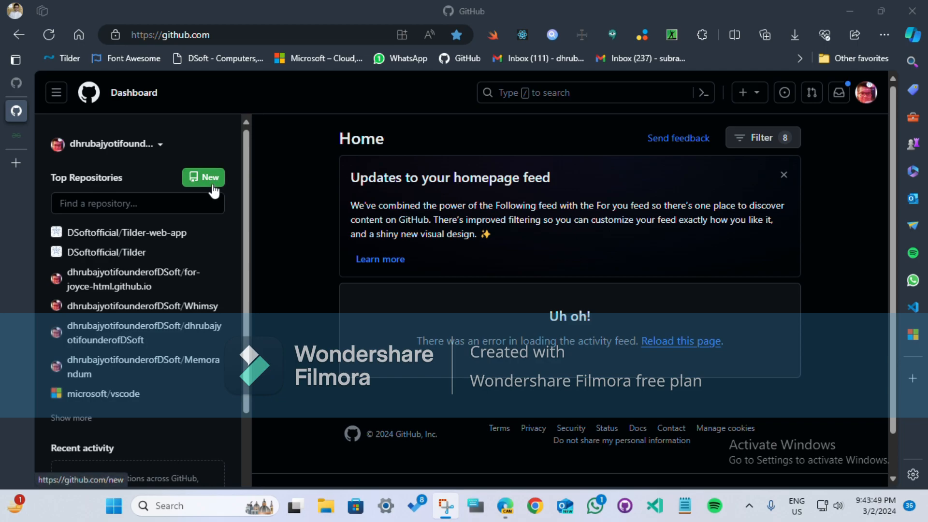
Step: Start a new repository under the personal account and name it demoCollaborationvideo
{"action": "left_click", "coordinate": [213, 186]}
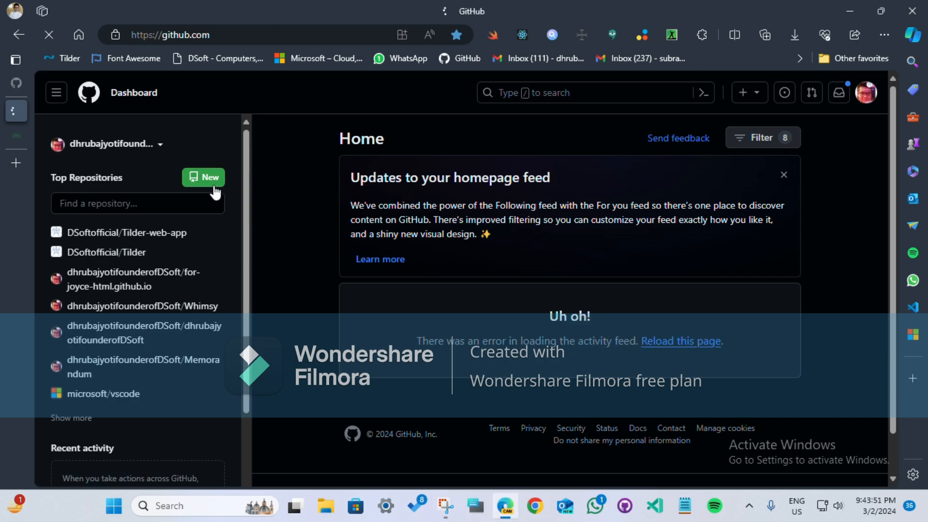
{"action": "left_click", "coordinate": [450, 260]}
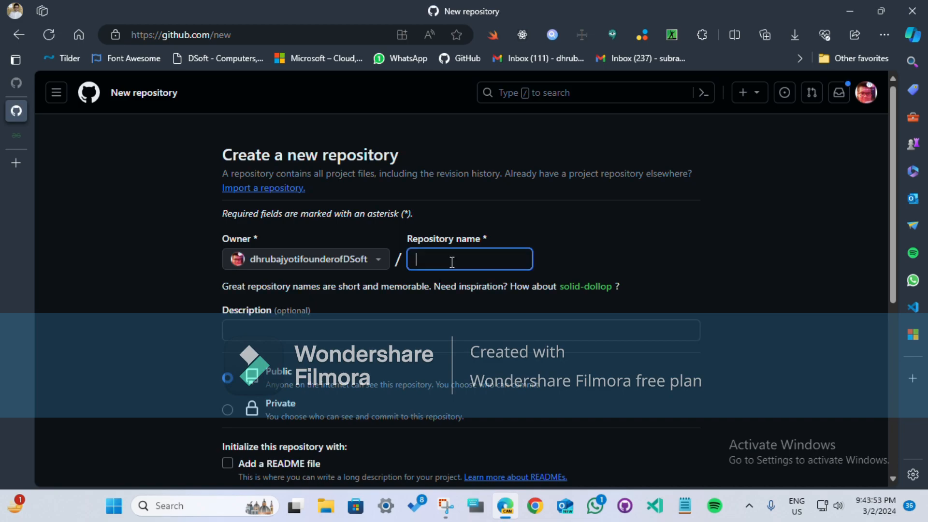
{"action": "type", "text": "demo"}
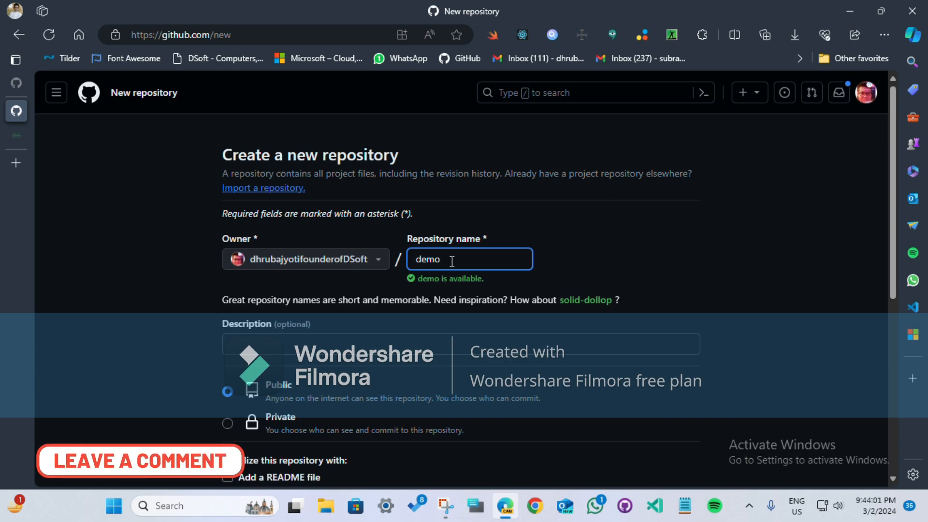
{"action": "type", "text": "Collabor"}
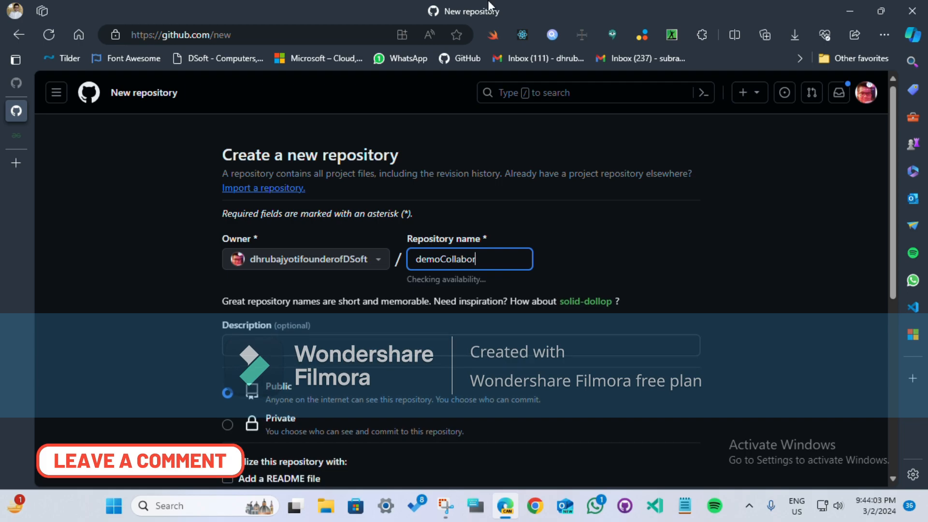
{"action": "type", "text": "ationvideo"}
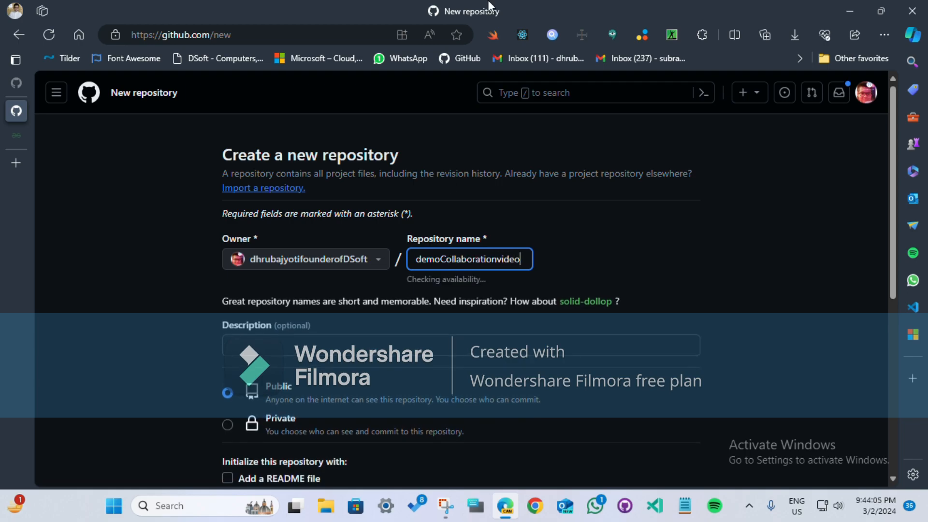
Step: Initialize the new repository with a README file and the Python .gitignore template
{"action": "scroll", "coordinate": [182, 234], "scroll_direction": "down", "scroll_amount": 5}
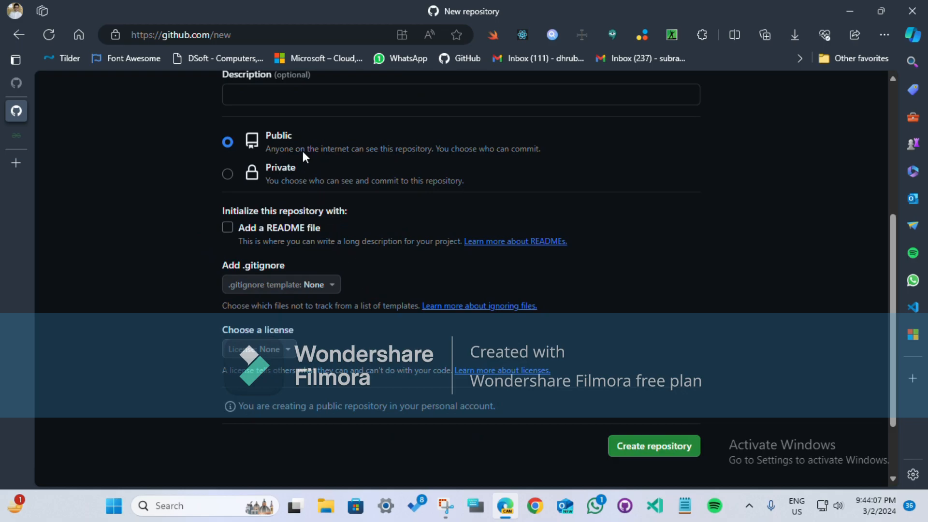
{"action": "left_click", "coordinate": [292, 227]}
{"action": "left_click", "coordinate": [294, 285]}
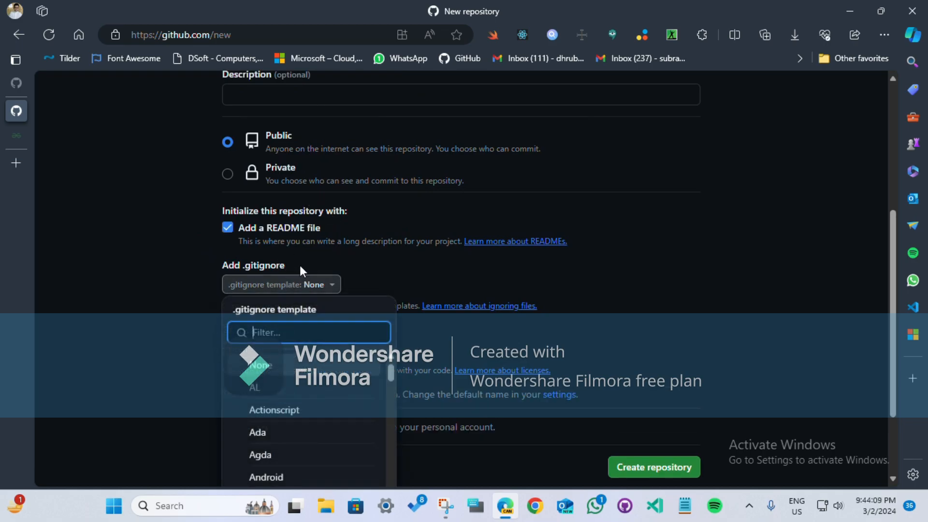
{"action": "scroll", "coordinate": [310, 425], "scroll_direction": "down", "scroll_amount": 2}
{"action": "type", "text": "pyth"}
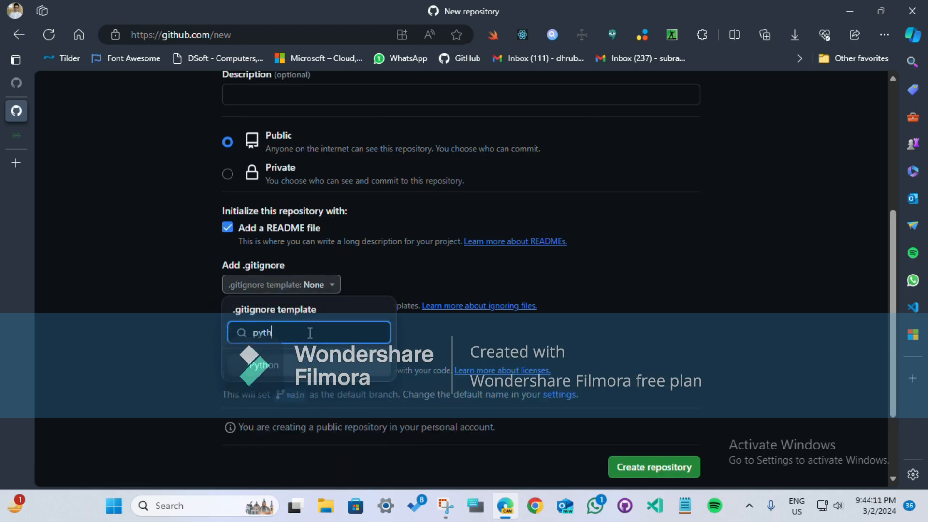
{"action": "left_click", "coordinate": [290, 364]}
Step: Choose the MIT License for the new repository and create it
{"action": "left_click", "coordinate": [256, 349]}
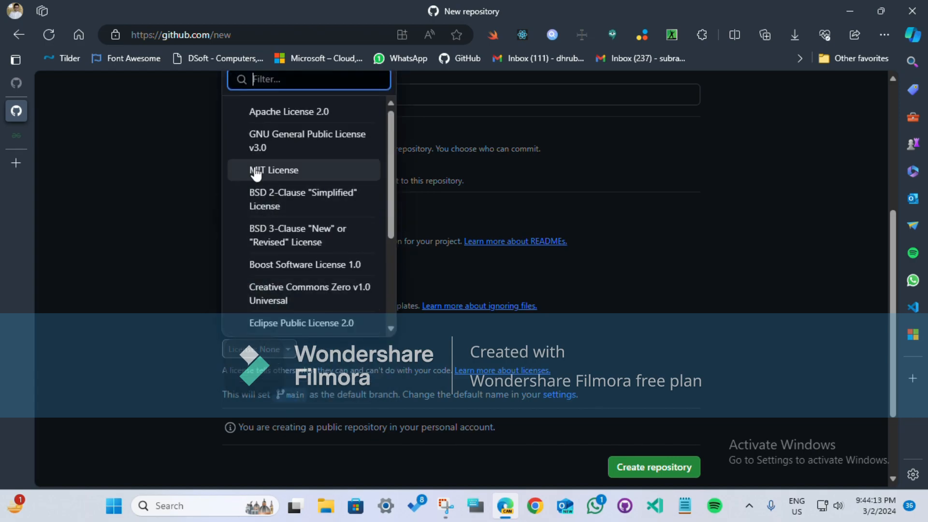
{"action": "type", "text": "mit"}
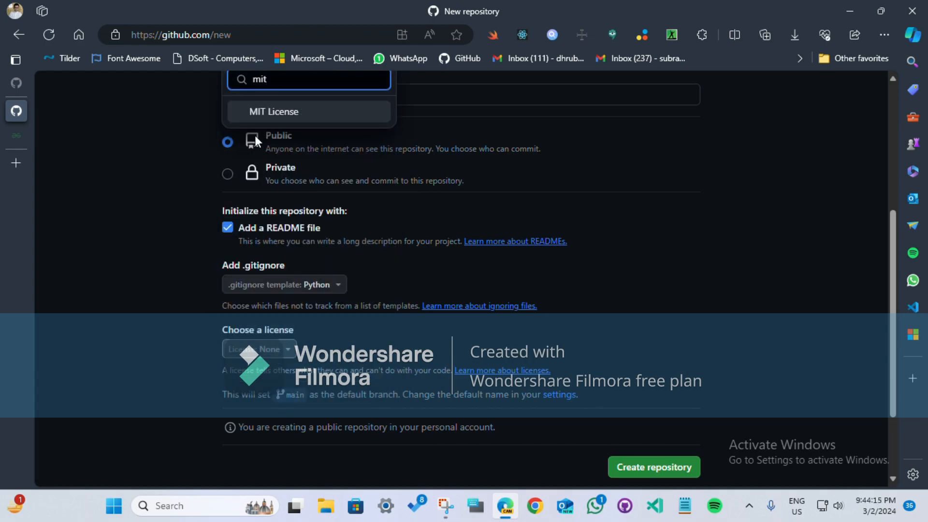
{"action": "key", "text": "Return"}
{"action": "scroll", "coordinate": [363, 149], "scroll_direction": "down", "scroll_amount": 3}
{"action": "left_click", "coordinate": [633, 360]}
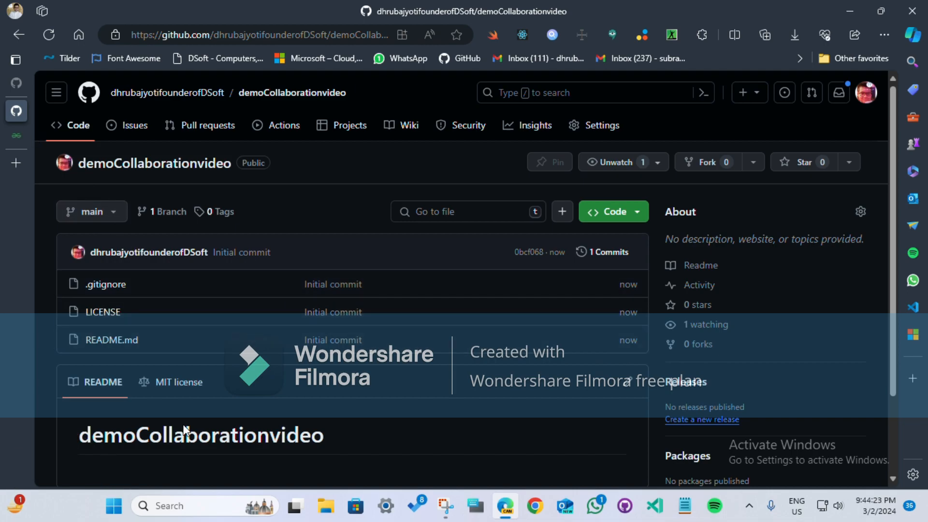
Step: Start a new file in the demoCollaborationvideo repository and get its empty contents area ready for code
{"action": "left_click", "coordinate": [605, 222]}
{"action": "left_click", "coordinate": [561, 209]}
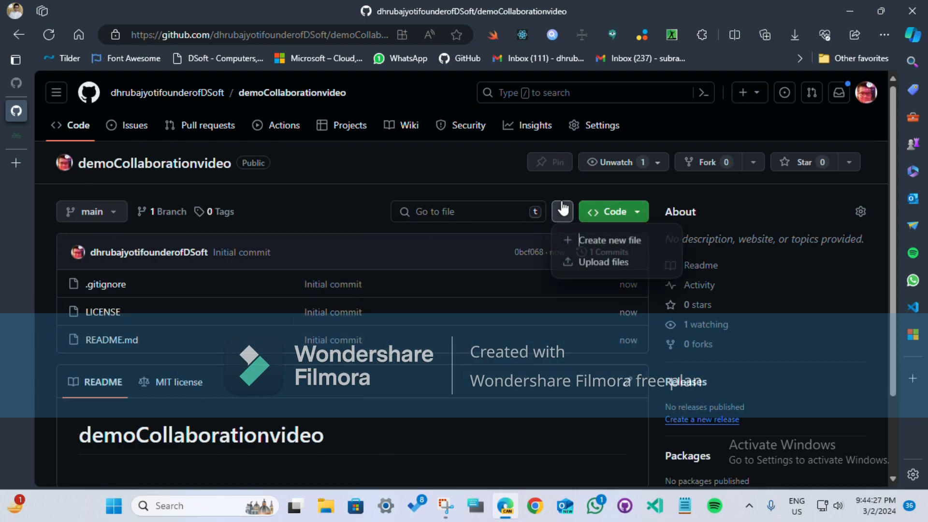
{"action": "left_click", "coordinate": [620, 245]}
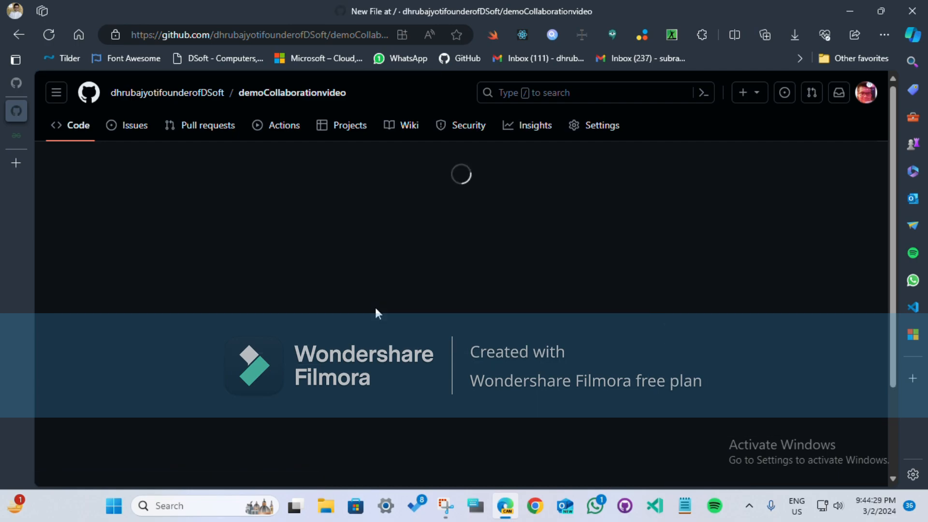
{"action": "left_click", "coordinate": [236, 163]}
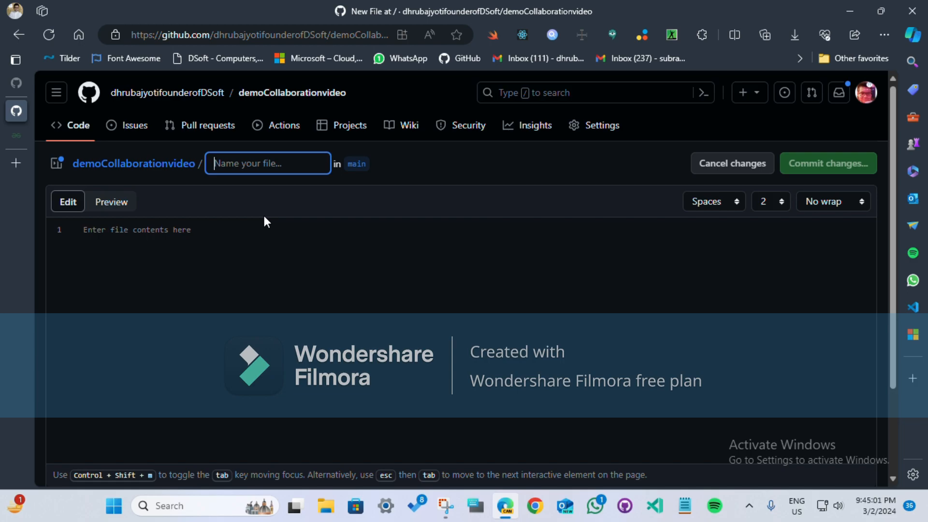
{"action": "type", "text": "d"}
{"action": "key", "text": "BackSpace"}
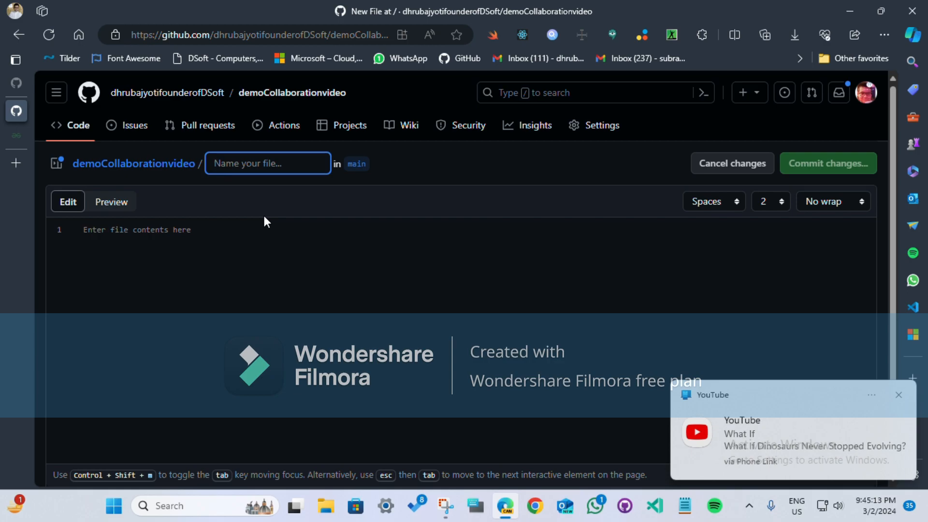
{"action": "left_click", "coordinate": [898, 395]}
{"action": "left_click", "coordinate": [328, 163]}
{"action": "left_click", "coordinate": [207, 216]}
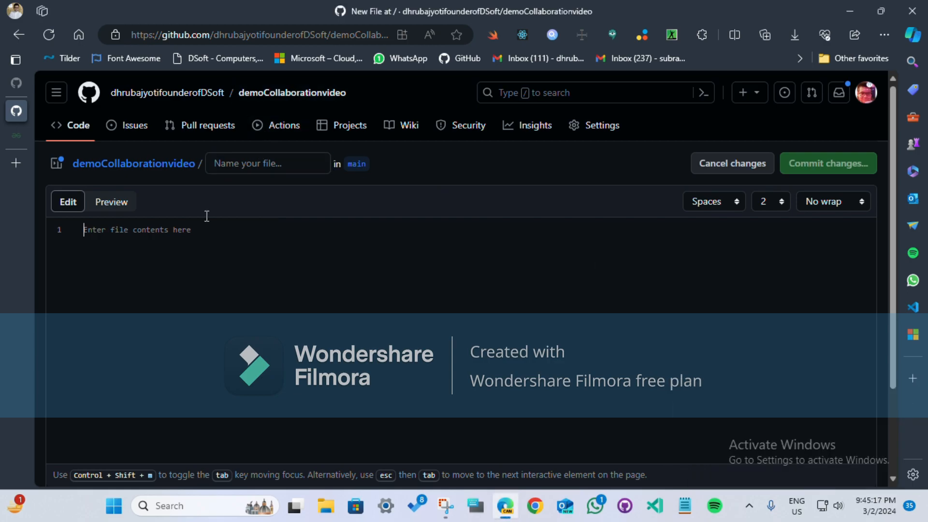
Step: Copy the complete Dog class example from the open GeeksforGeeks Python OOPs page into the new file's contents on GitHub
{"action": "left_click", "coordinate": [12, 137]}
{"action": "scroll", "coordinate": [290, 297], "scroll_direction": "up", "scroll_amount": 5}
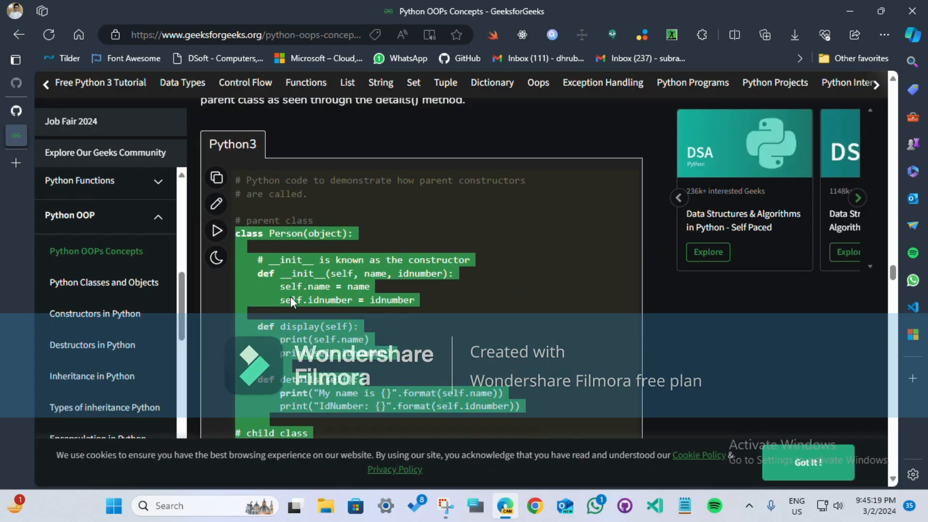
{"action": "scroll", "coordinate": [289, 296], "scroll_direction": "up", "scroll_amount": 15}
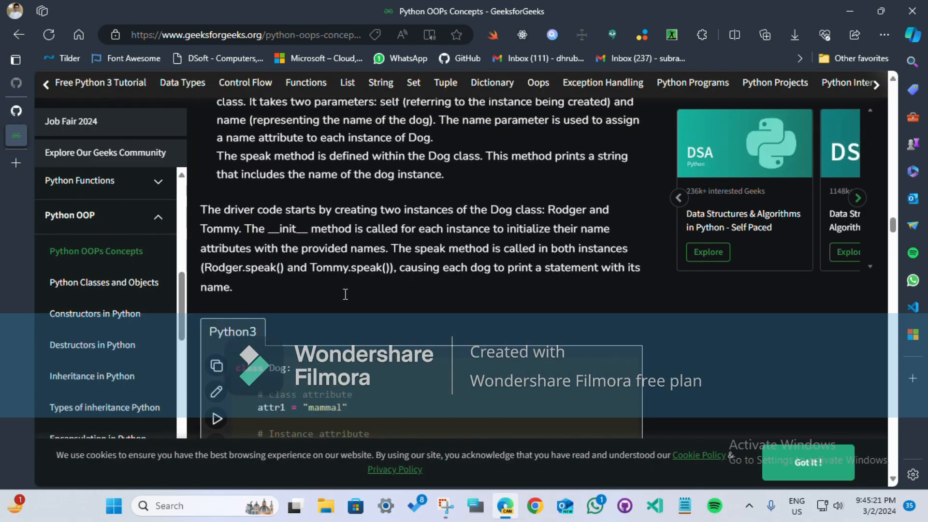
{"action": "scroll", "coordinate": [345, 294], "scroll_direction": "down", "scroll_amount": 5}
{"action": "left_click", "coordinate": [236, 117]}
{"action": "left_click_drag", "start_coordinate": [239, 128], "coordinate": [345, 386]}
{"action": "key", "text": "ctrl+c"}
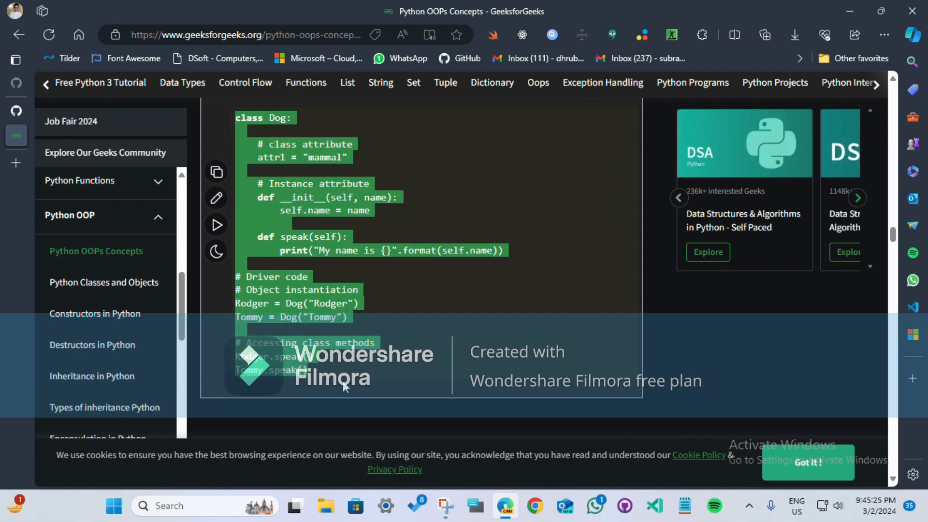
{"action": "left_click", "coordinate": [22, 119]}
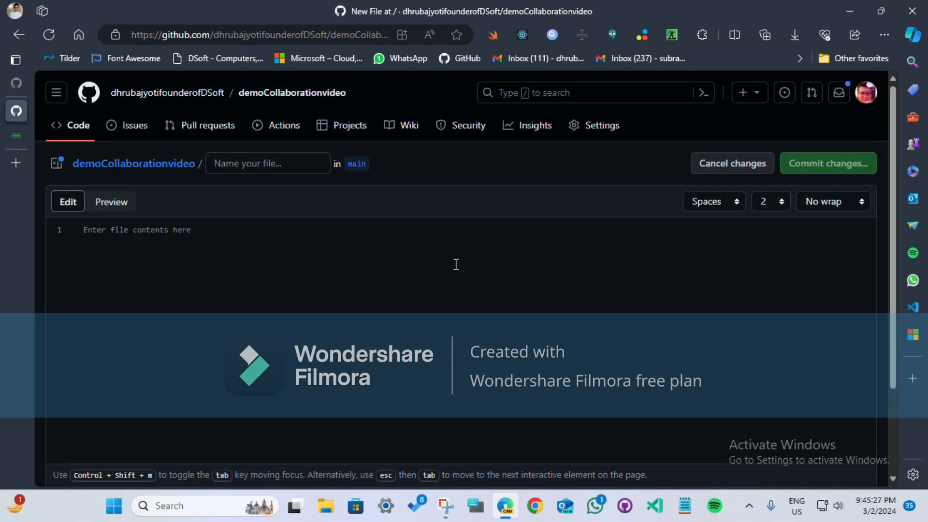
{"action": "key", "text": "ctrl+v"}
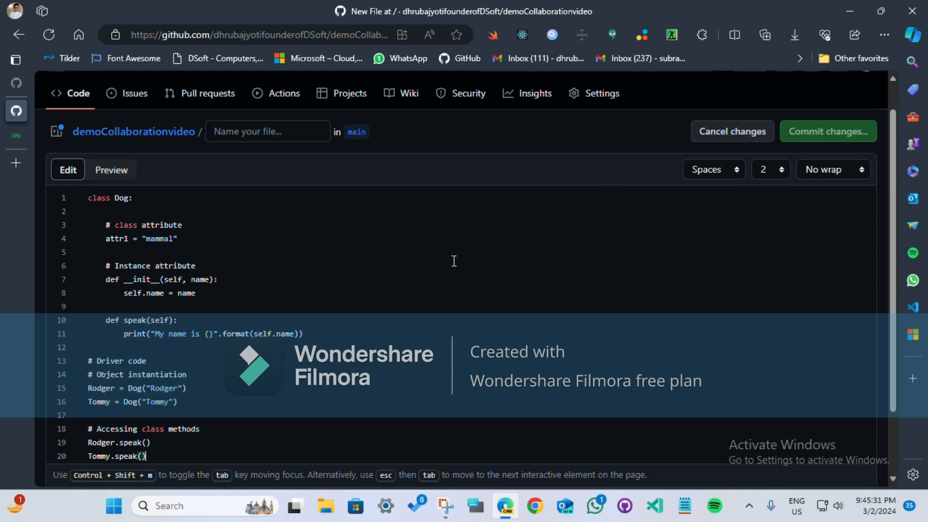
Step: Name the new file OOPS.py and commit it directly to the main branch with the message "Create OOPS.py"
{"action": "left_click", "coordinate": [274, 132]}
{"action": "type", "text": "OOPS.py"}
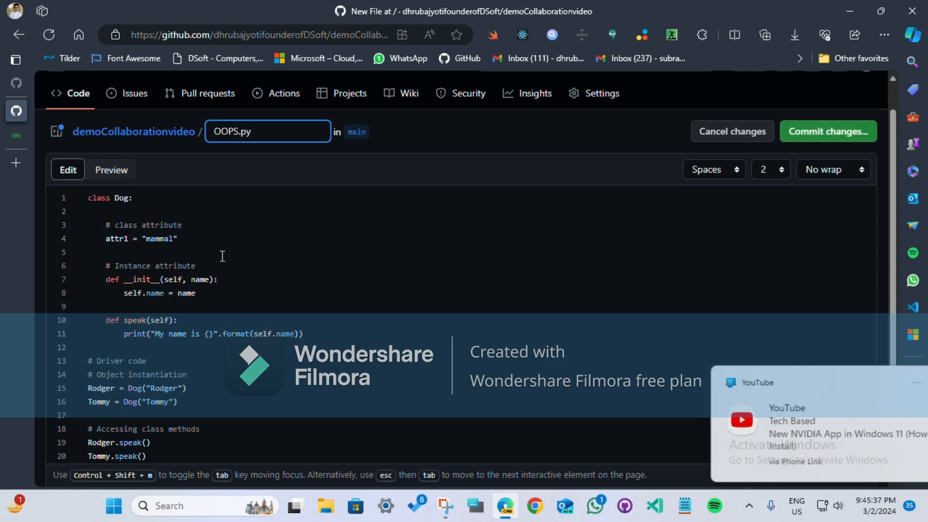
{"action": "left_click", "coordinate": [835, 133]}
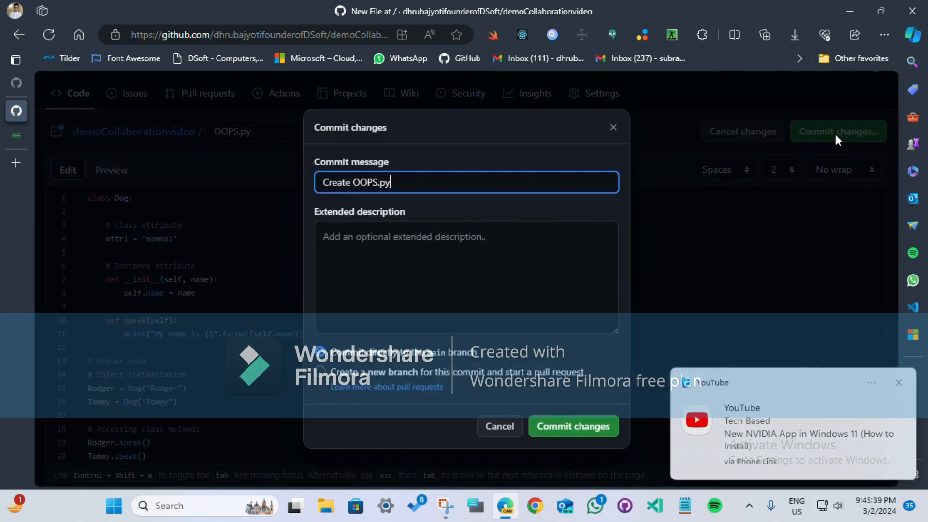
{"action": "key", "text": "Return"}
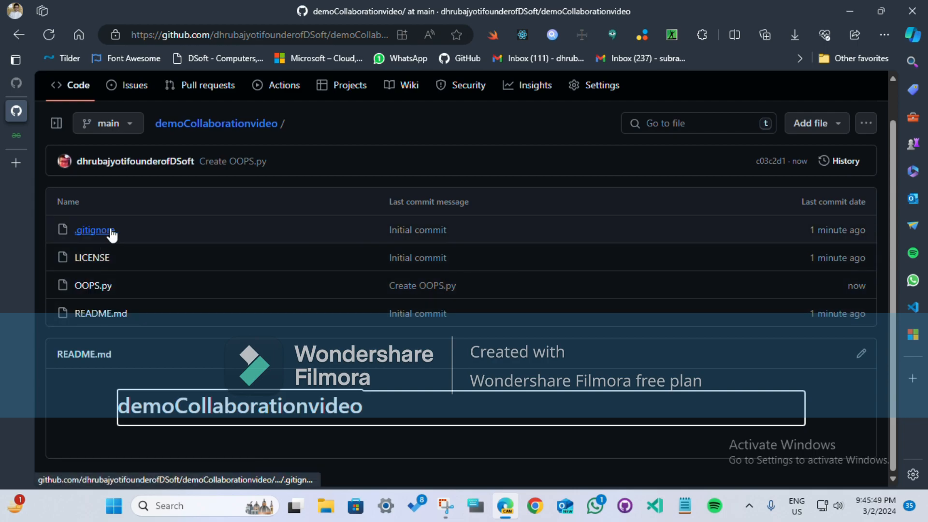
Step: Switch to the second signed-in GitHub account and examine the demoCollaborationvideo repository page from that account
{"action": "scroll", "coordinate": [729, 192], "scroll_direction": "up", "scroll_amount": 1}
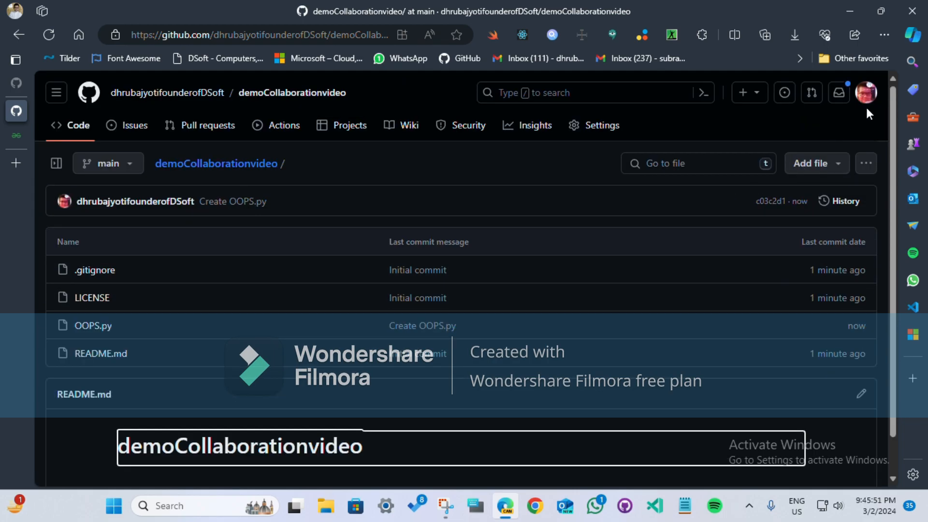
{"action": "left_click", "coordinate": [866, 92]}
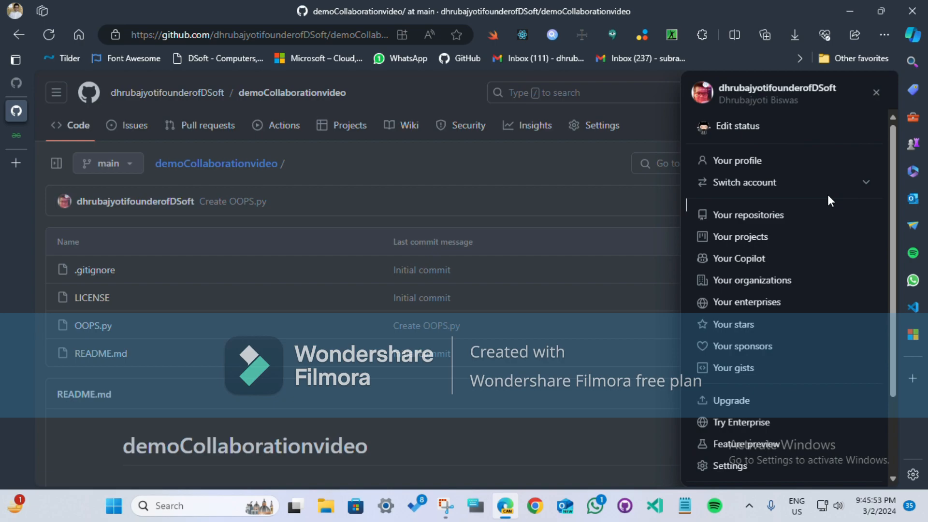
{"action": "left_click", "coordinate": [827, 190]}
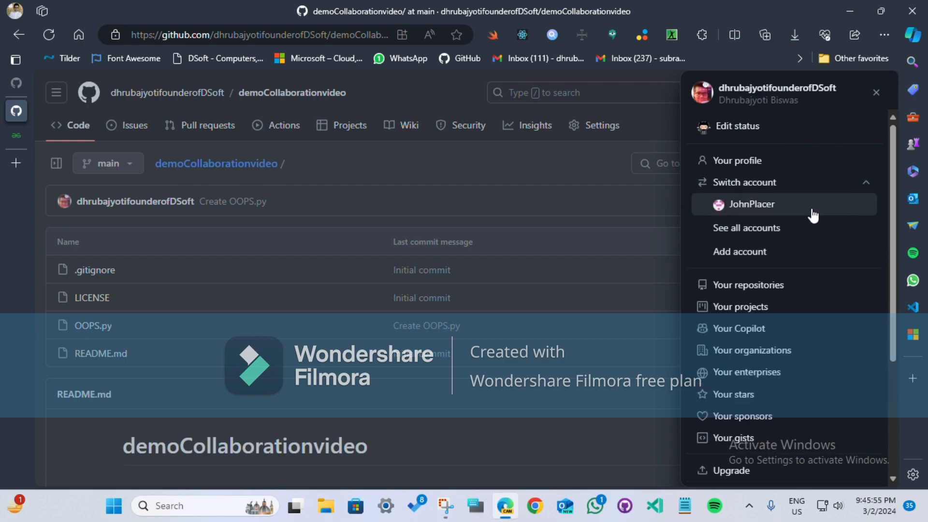
{"action": "left_click", "coordinate": [744, 211]}
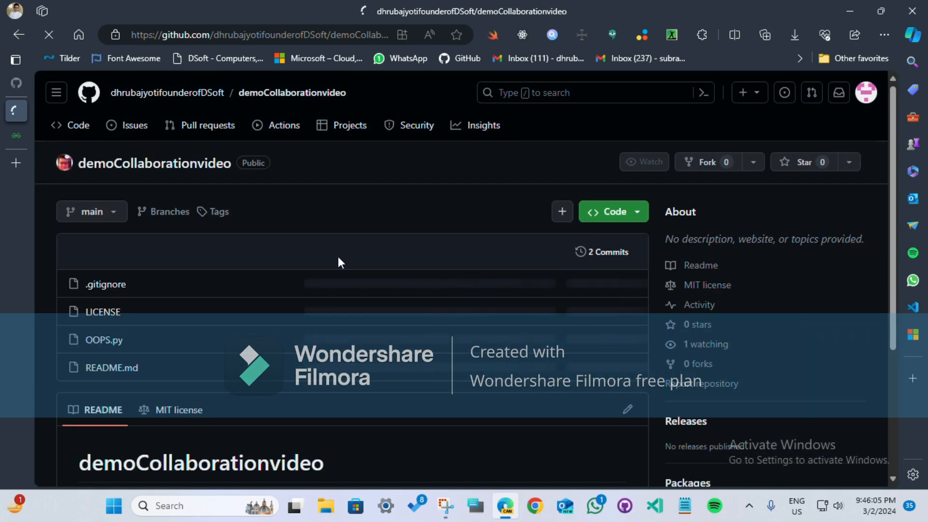
{"action": "scroll", "coordinate": [118, 292], "scroll_direction": "down", "scroll_amount": 4}
{"action": "scroll", "coordinate": [119, 292], "scroll_direction": "up", "scroll_amount": 3}
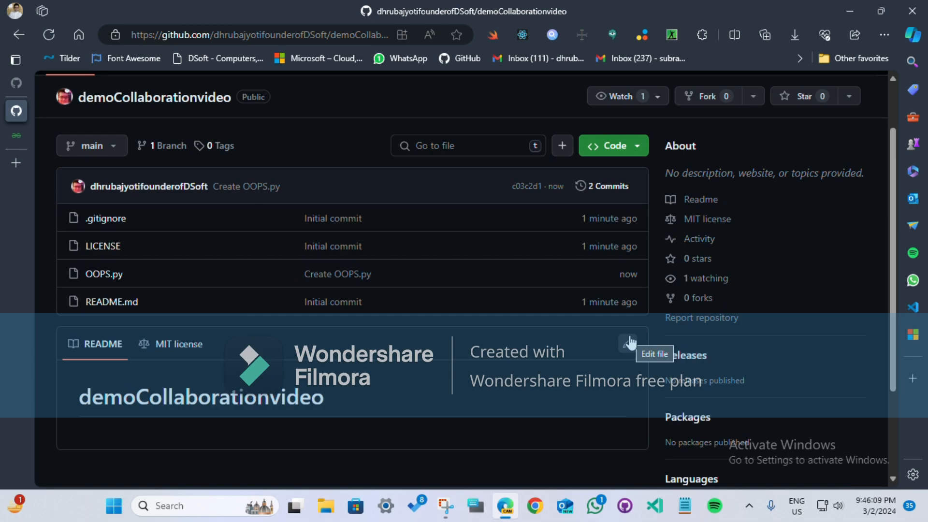
{"action": "scroll", "coordinate": [65, 287], "scroll_direction": "up", "scroll_amount": 2}
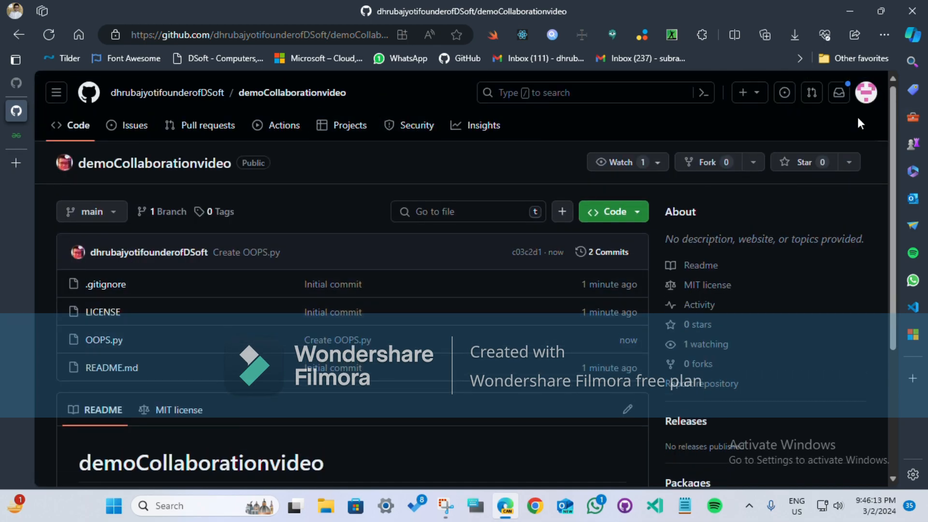
Step: Switch back to the repository owner's account and open the collaborator access settings of demoCollaborationvideo
{"action": "left_click", "coordinate": [866, 93]}
{"action": "left_click", "coordinate": [788, 185]}
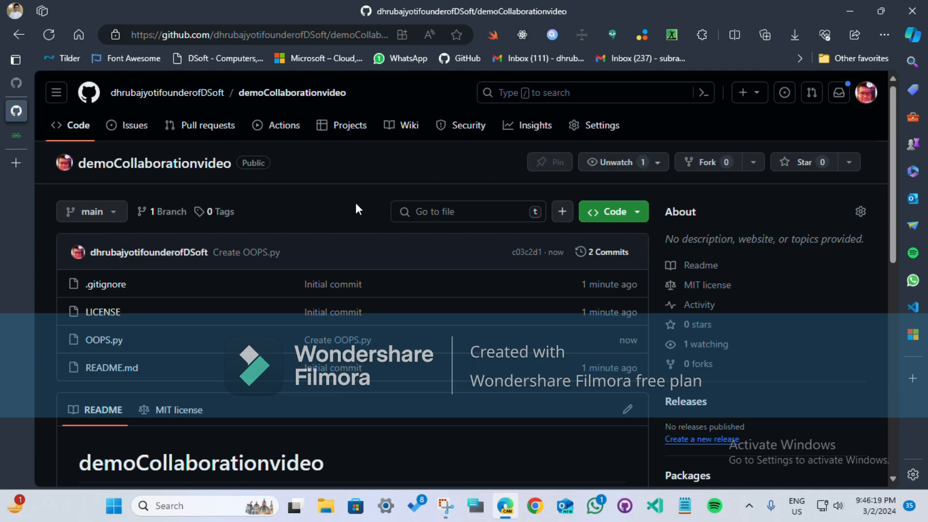
{"action": "left_click", "coordinate": [585, 125]}
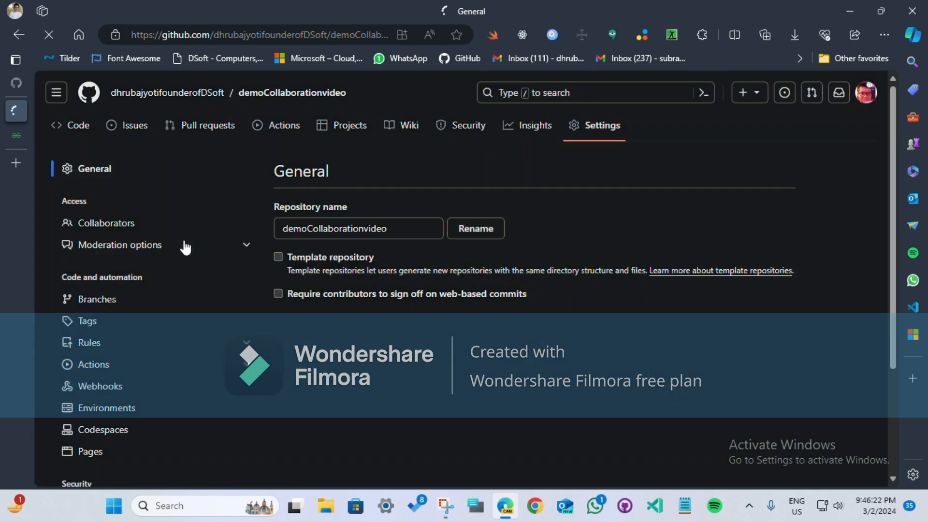
{"action": "left_click", "coordinate": [184, 246]}
{"action": "left_click", "coordinate": [107, 223]}
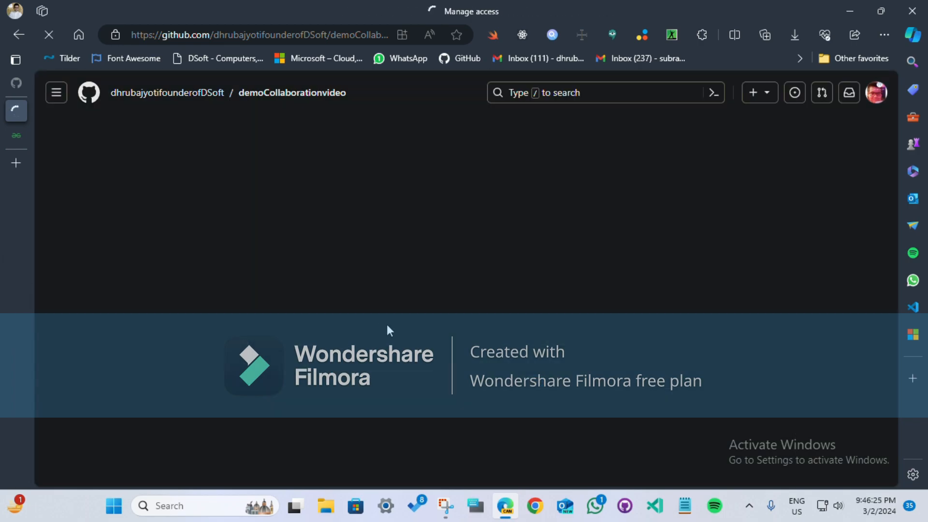
{"action": "scroll", "coordinate": [450, 232], "scroll_direction": "down", "scroll_amount": 1}
{"action": "scroll", "coordinate": [450, 232], "scroll_direction": "down", "scroll_amount": 1}
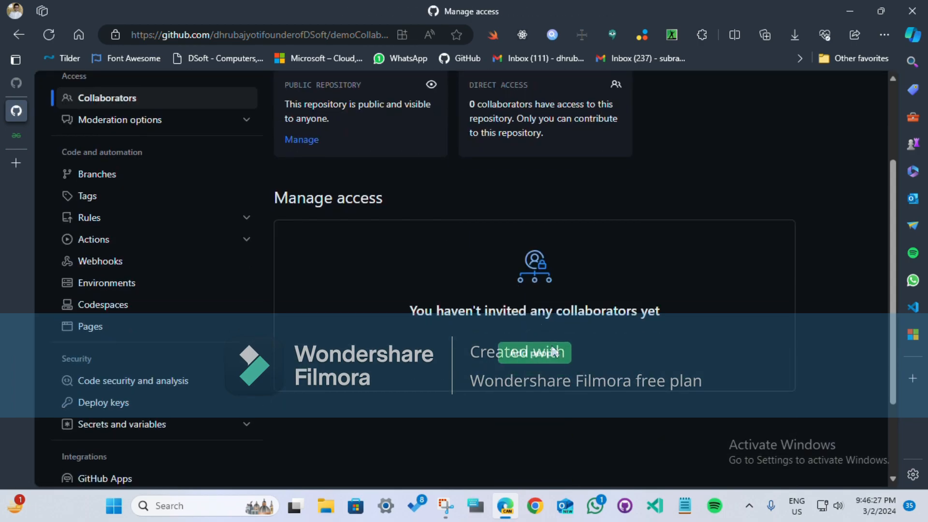
Step: Find the second account by its username, add it to demoCollaborationvideo as a collaborator, and check its invite in the access list
{"action": "left_click", "coordinate": [555, 353]}
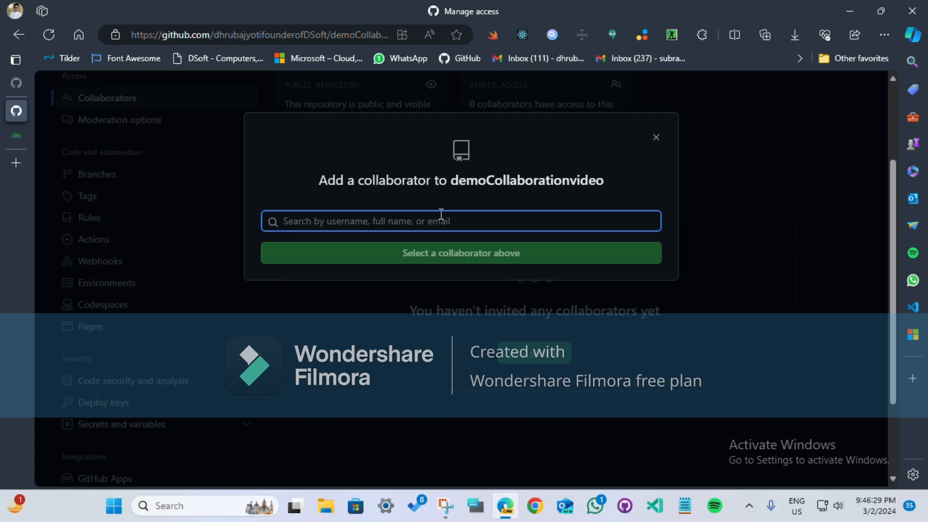
{"action": "left_click", "coordinate": [414, 295]}
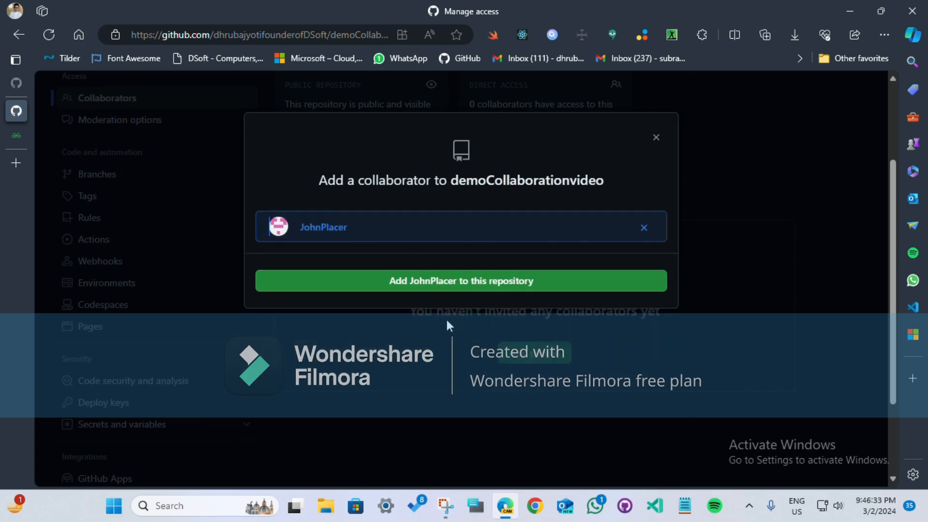
{"action": "left_click", "coordinate": [468, 280]}
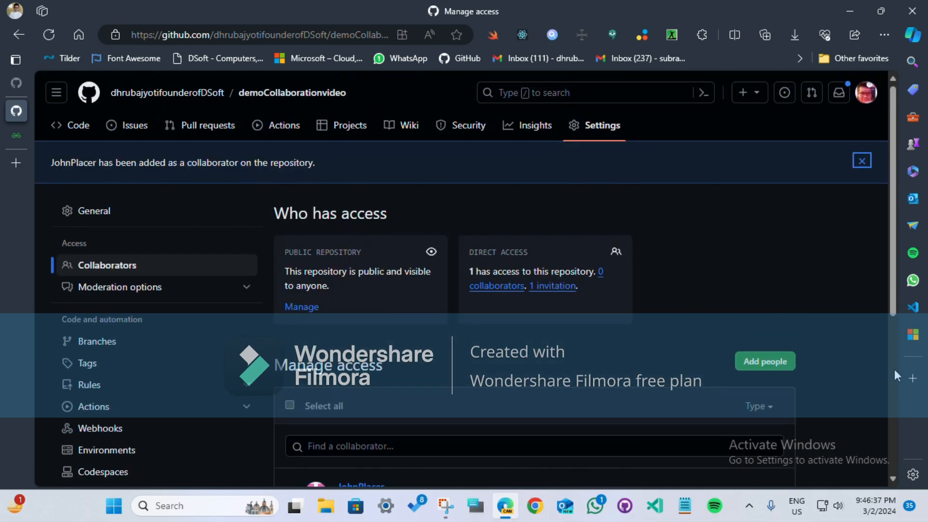
{"action": "scroll", "coordinate": [664, 316], "scroll_direction": "down", "scroll_amount": 3}
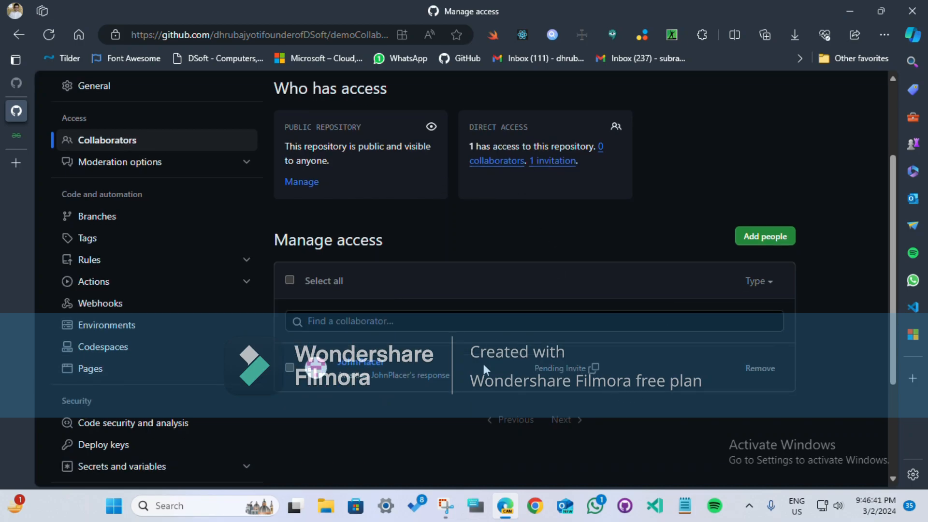
{"action": "scroll", "coordinate": [868, 136], "scroll_direction": "up", "scroll_amount": 3}
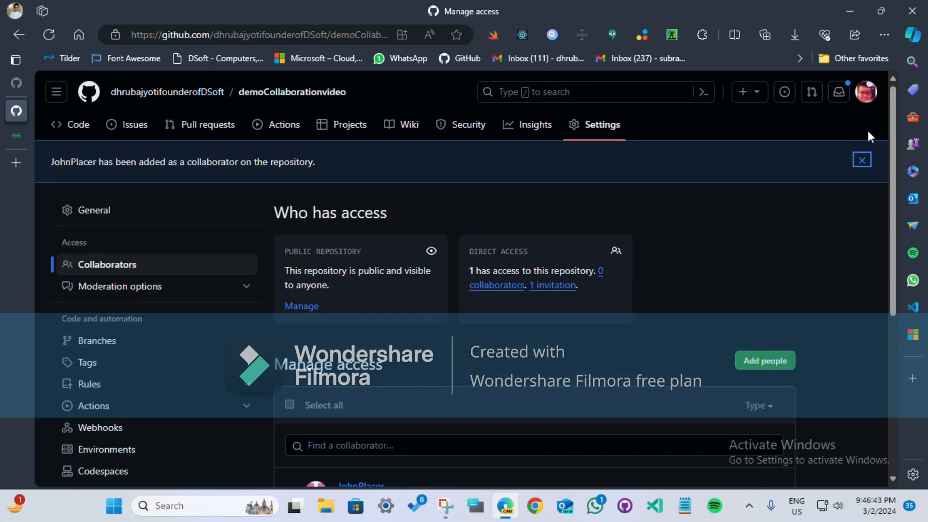
Step: Switch to the invited second account and go to its GitHub home page at github.com
{"action": "left_click", "coordinate": [872, 97]}
{"action": "left_click", "coordinate": [778, 188]}
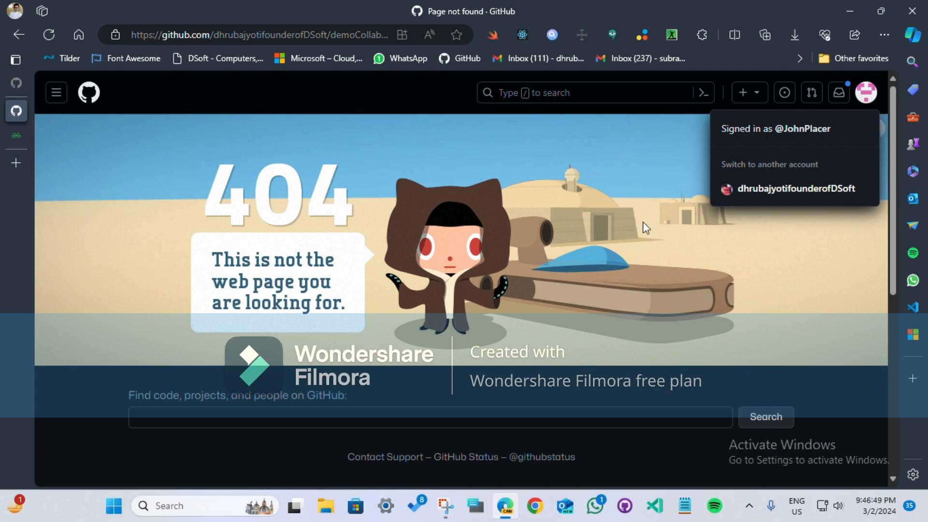
{"action": "left_click", "coordinate": [241, 34]}
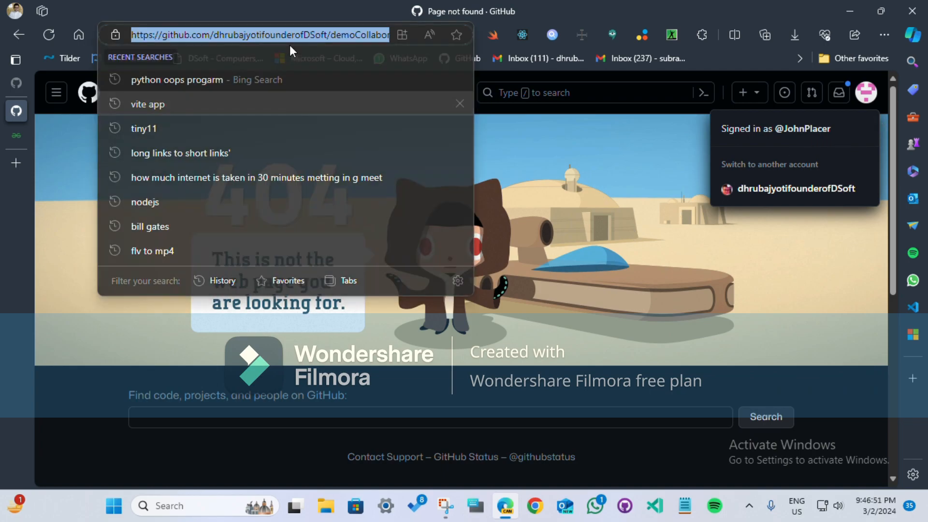
{"action": "key", "text": "Escape"}
{"action": "left_click_drag", "start_coordinate": [207, 43], "coordinate": [622, 53]}
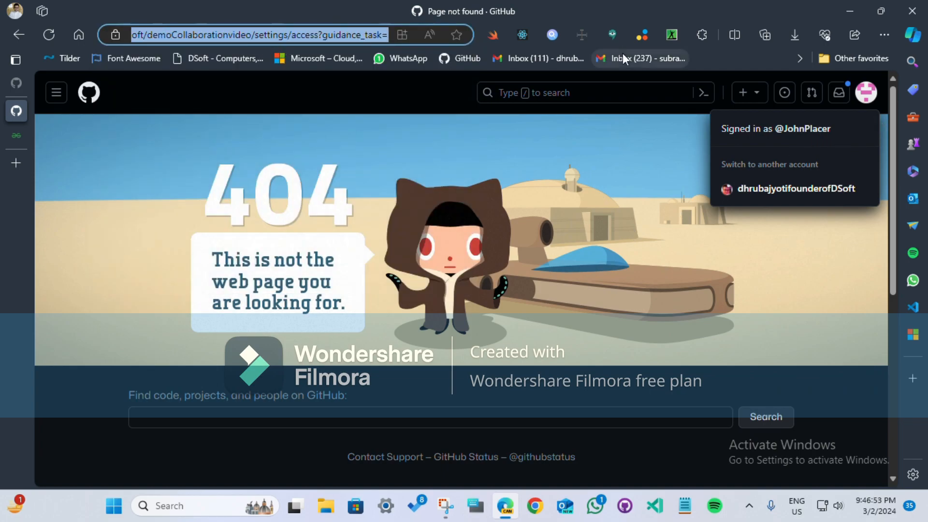
{"action": "key", "text": "BackSpace"}
{"action": "key", "text": "Return"}
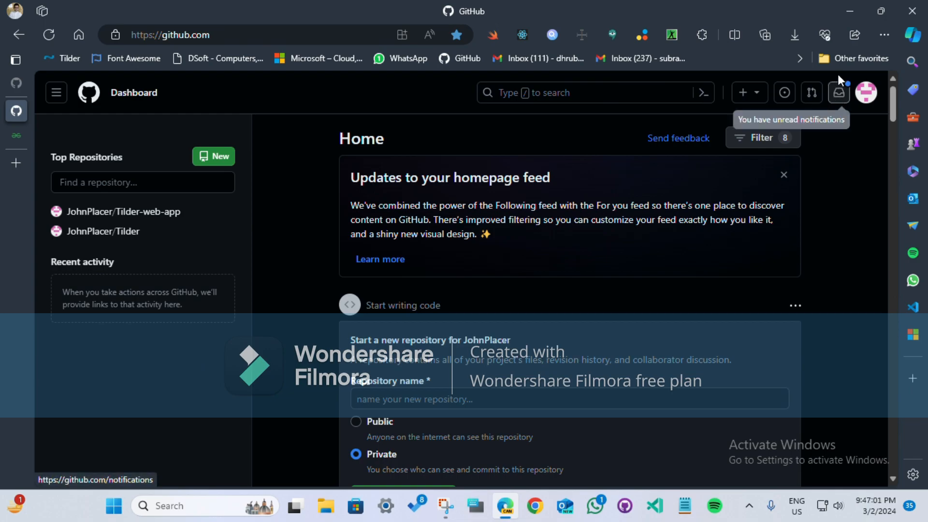
Step: Open the demoCollaborationvideo invitation from the account's notifications and read what the repository owners will be able to see
{"action": "left_click", "coordinate": [839, 92]}
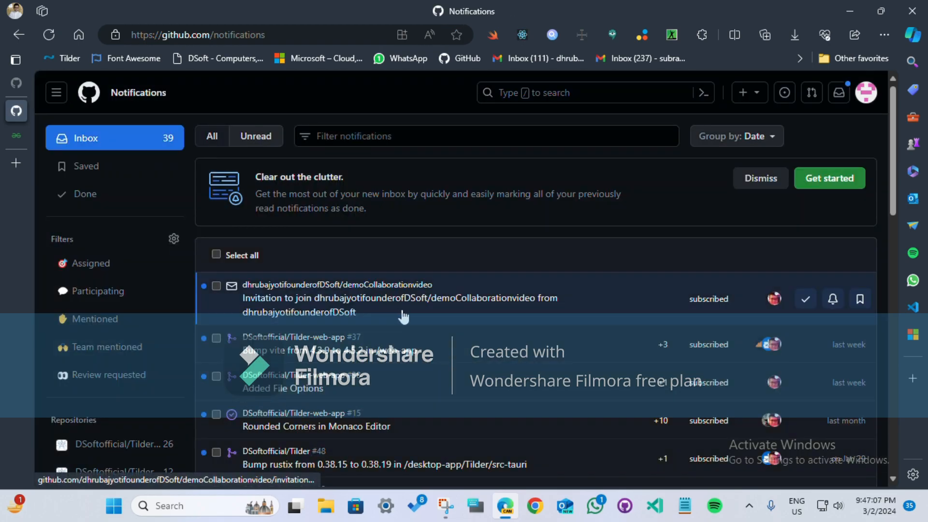
{"action": "left_click", "coordinate": [403, 316]}
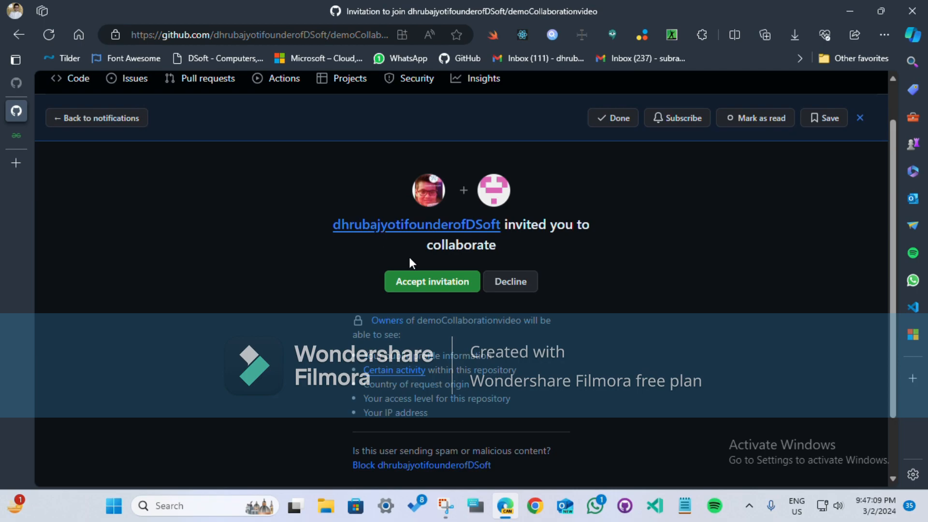
{"action": "scroll", "coordinate": [460, 356], "scroll_direction": "up", "scroll_amount": 1}
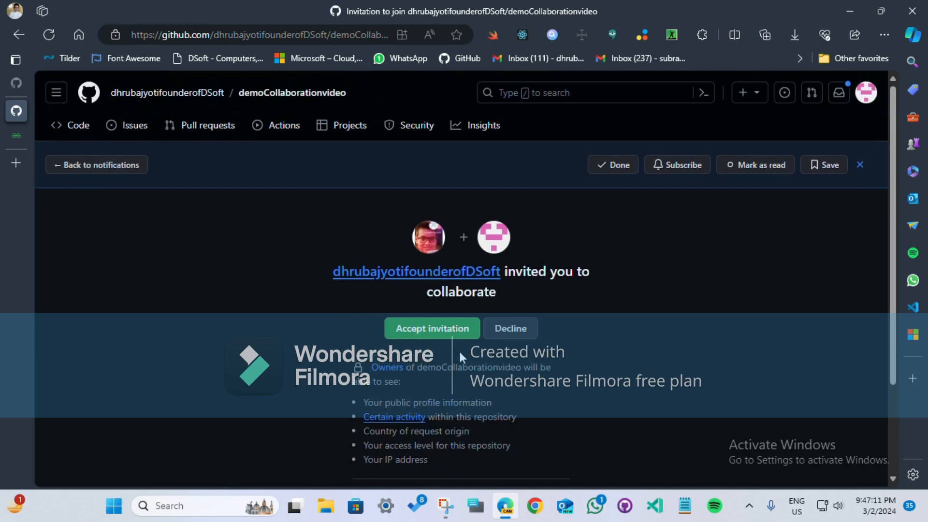
{"action": "scroll", "coordinate": [429, 256], "scroll_direction": "down", "scroll_amount": 3}
{"action": "scroll", "coordinate": [416, 164], "scroll_direction": "up", "scroll_amount": 3}
{"action": "scroll", "coordinate": [546, 312], "scroll_direction": "down", "scroll_amount": 3}
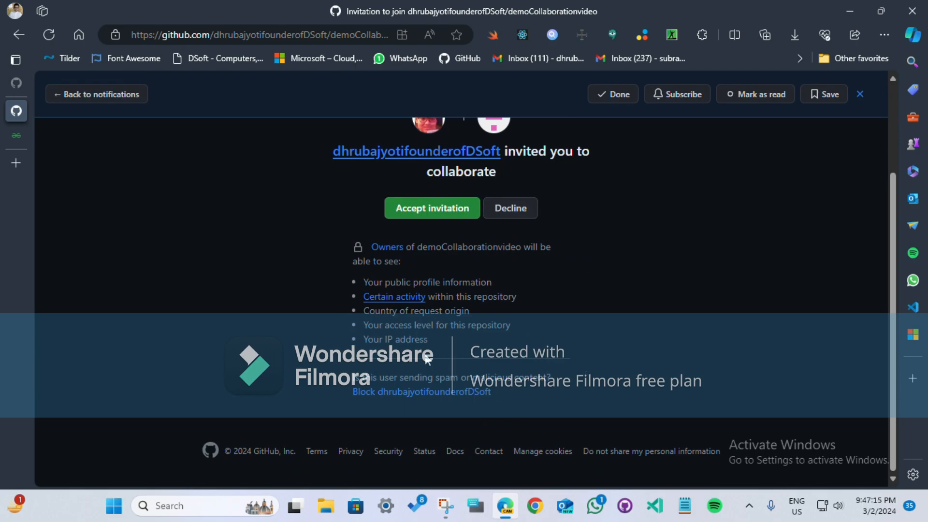
{"action": "scroll", "coordinate": [404, 363], "scroll_direction": "up", "scroll_amount": 3}
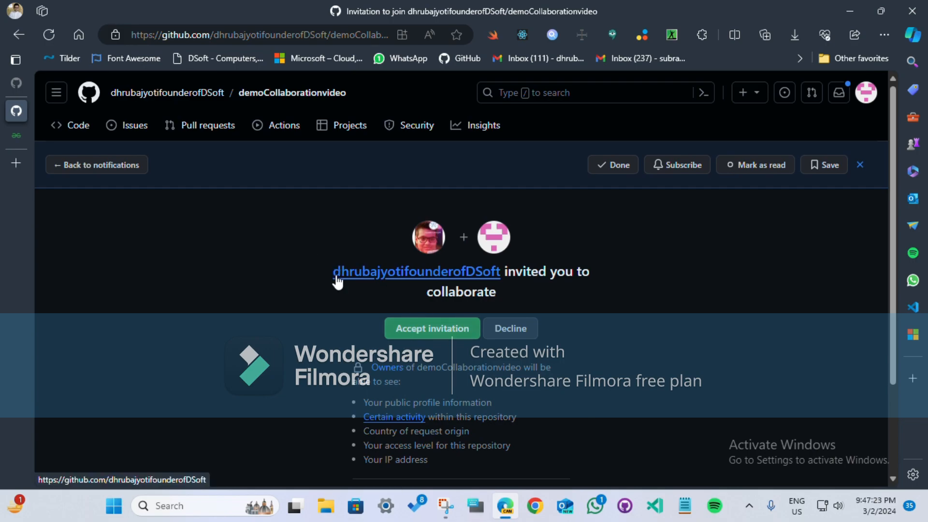
{"action": "scroll", "coordinate": [381, 217], "scroll_direction": "down", "scroll_amount": 1}
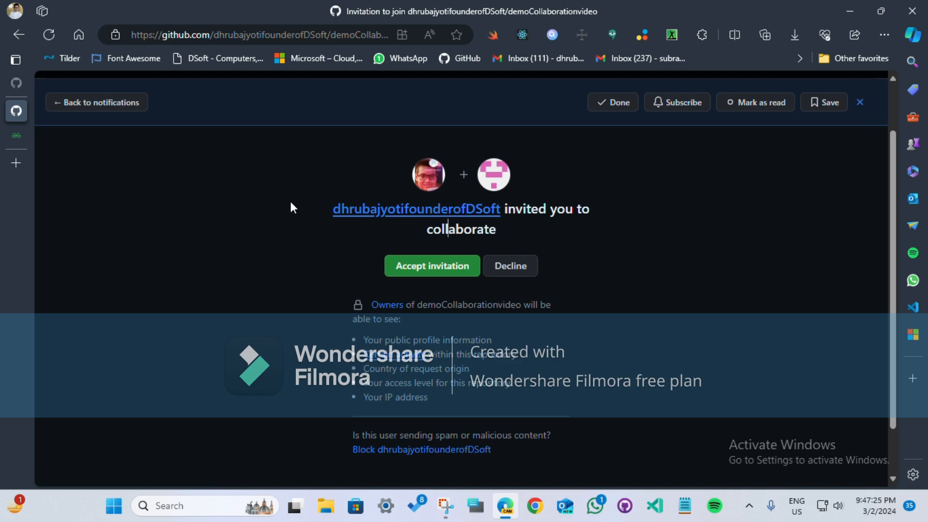
Step: Look up the inviting owner's profile, return to accept the collaboration invitation, and dismiss the access notice
{"action": "left_click", "coordinate": [376, 214]}
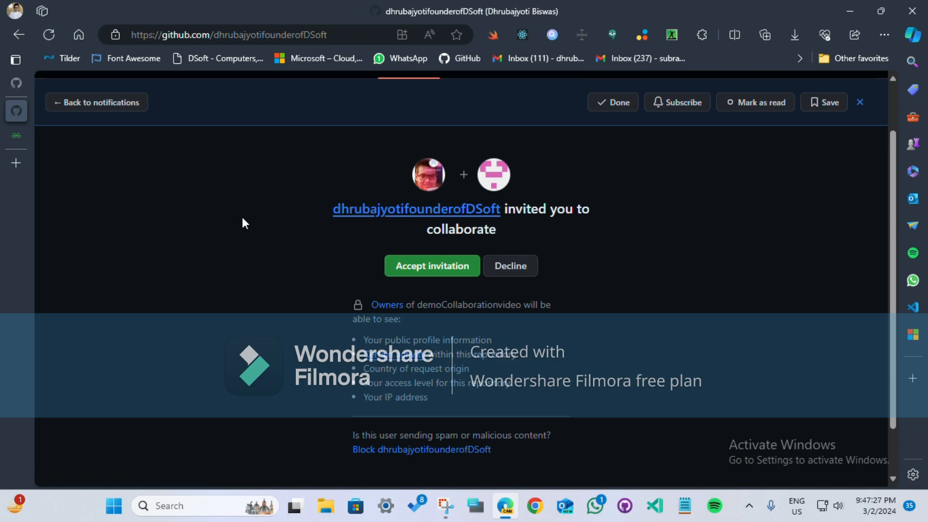
{"action": "left_click", "coordinate": [19, 34]}
{"action": "left_click", "coordinate": [425, 220]}
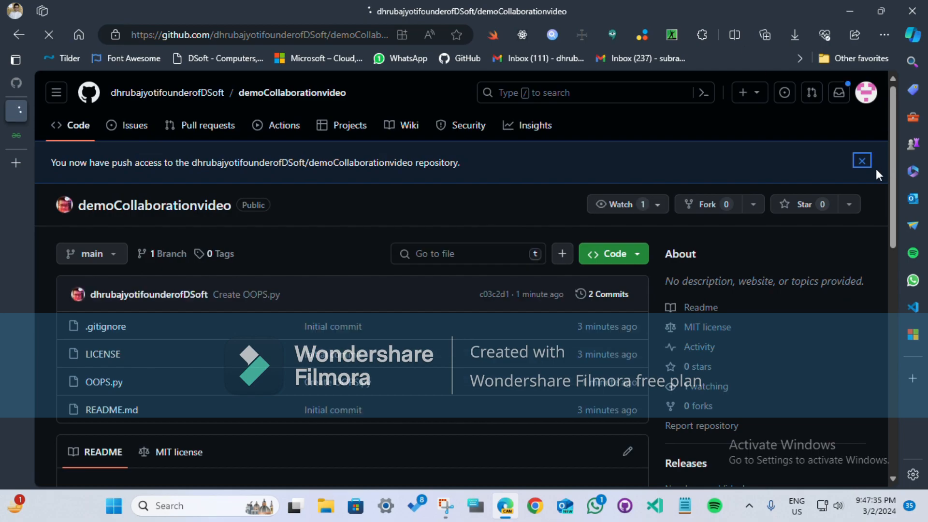
{"action": "left_click", "coordinate": [861, 161]}
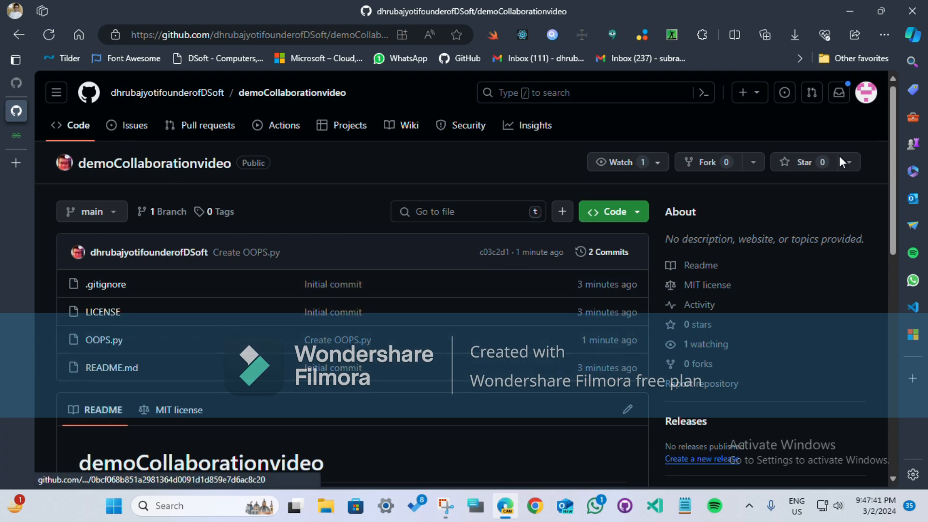
Step: Switch from the collaborator's account back to the repository owner's account on the demoCollaborationvideo page
{"action": "left_click", "coordinate": [865, 97]}
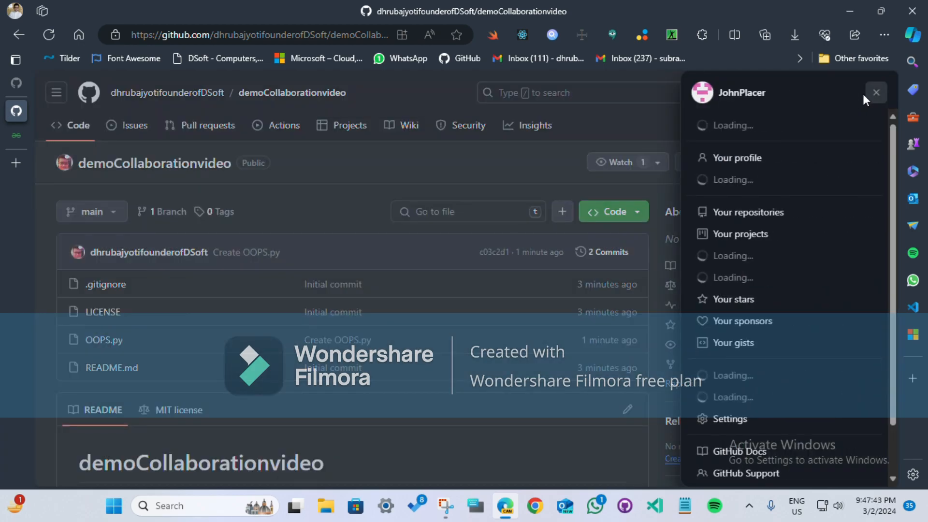
{"action": "left_click", "coordinate": [805, 186]}
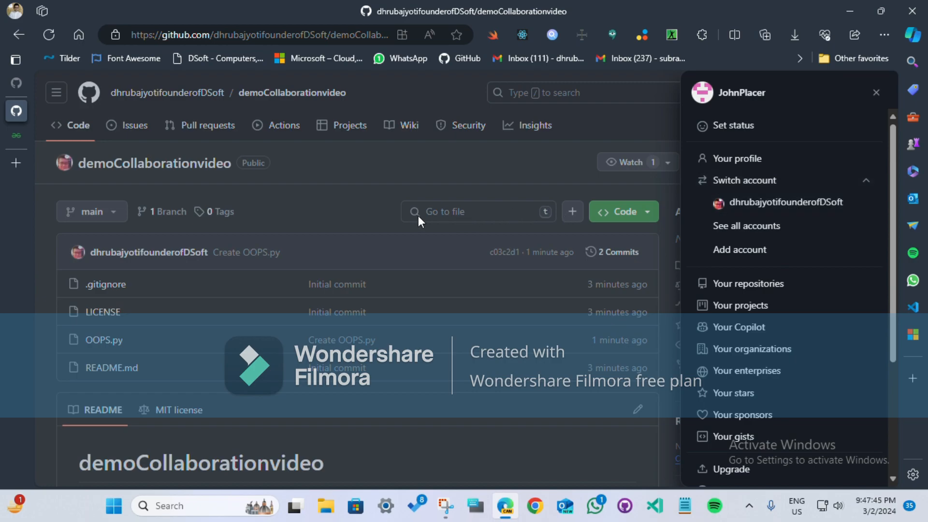
{"action": "mouse_move", "coordinate": [23, 179]}
{"action": "left_click", "coordinate": [848, 198]}
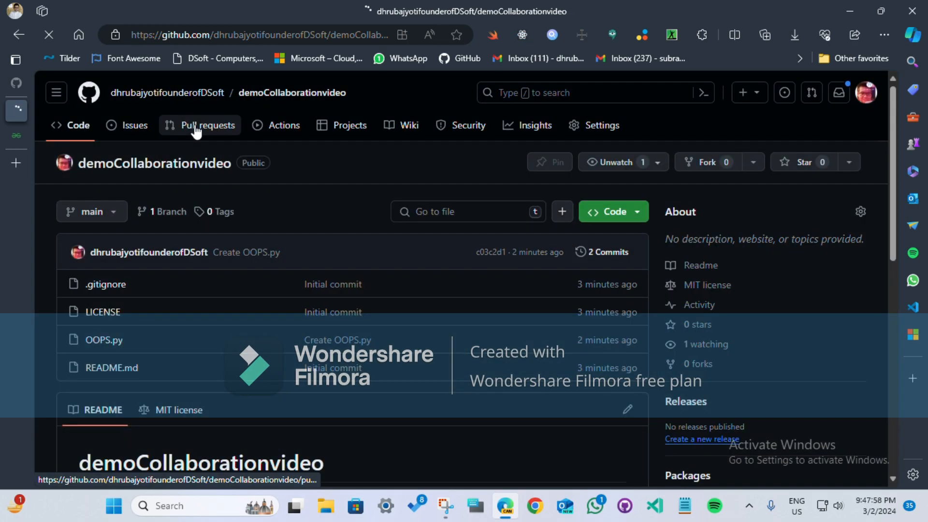
Step: Open the Issues page of demoCollaborationvideo and read the introduction on what issues are used for
{"action": "left_click", "coordinate": [125, 129]}
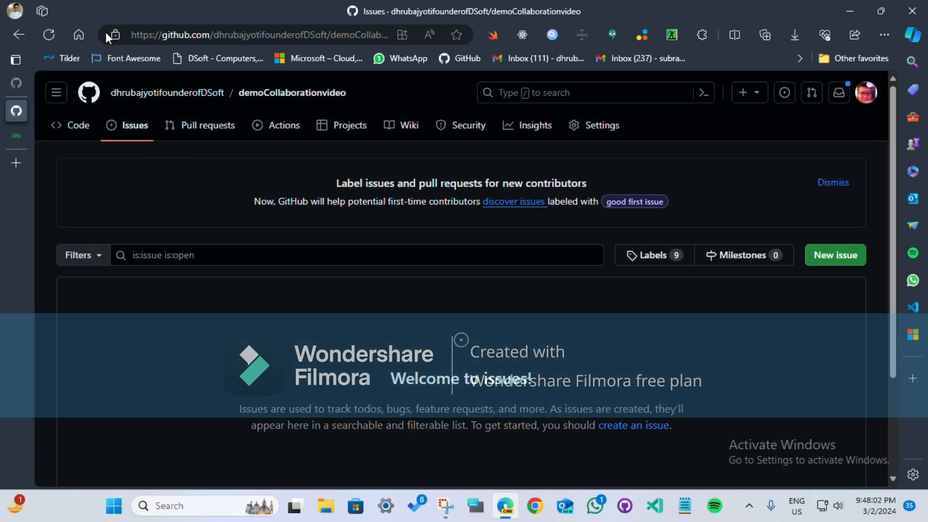
{"action": "scroll", "coordinate": [269, 407], "scroll_direction": "down", "scroll_amount": 3}
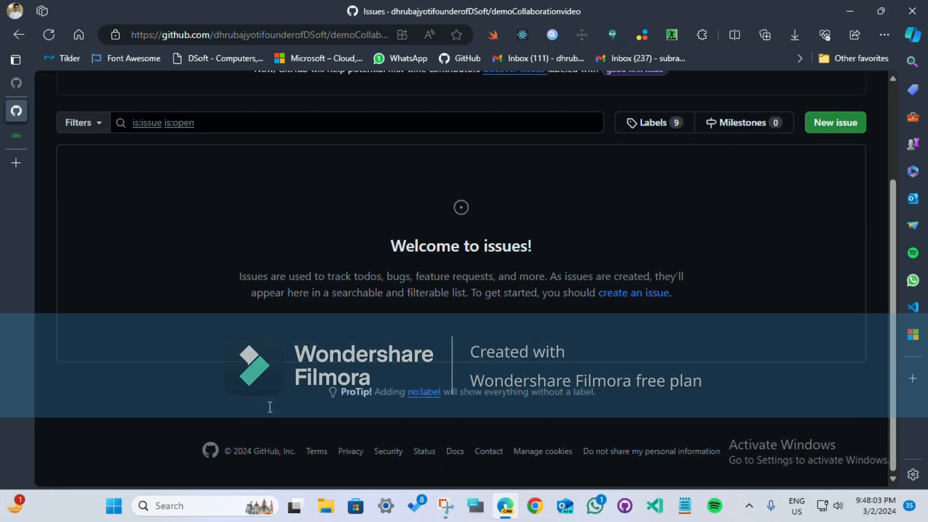
{"action": "left_click_drag", "start_coordinate": [240, 276], "coordinate": [724, 313]}
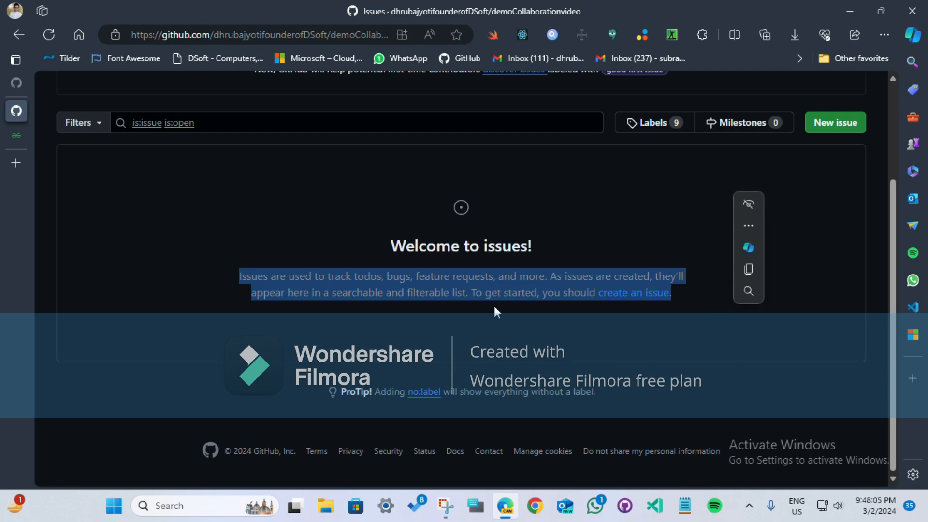
{"action": "left_click", "coordinate": [448, 288]}
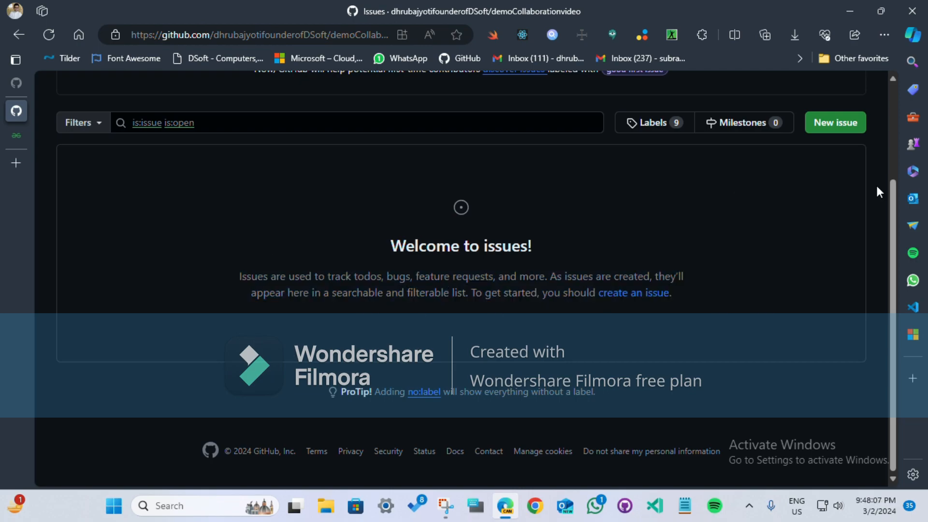
Step: Start a new issue titled "Create a new Class" and assign it to the collaborator's account
{"action": "left_click", "coordinate": [835, 127]}
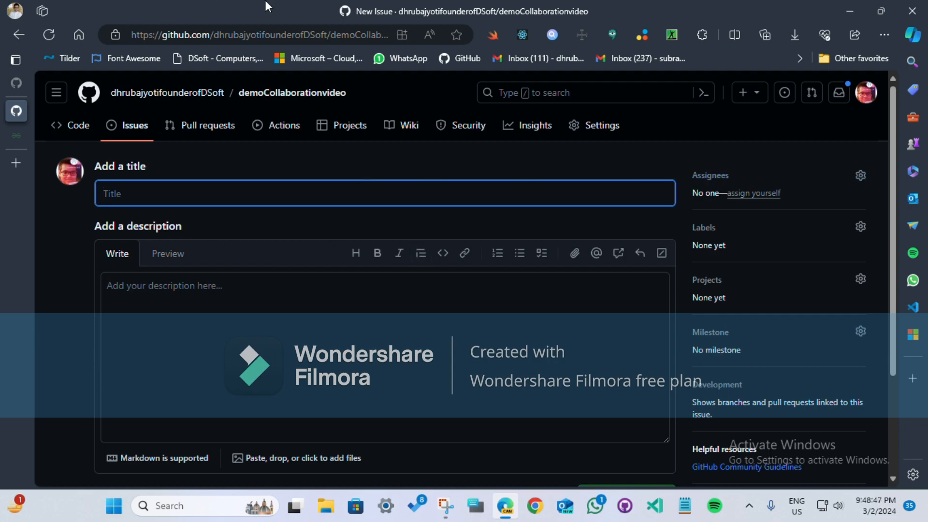
{"action": "type", "text": "Create a new CLas"}
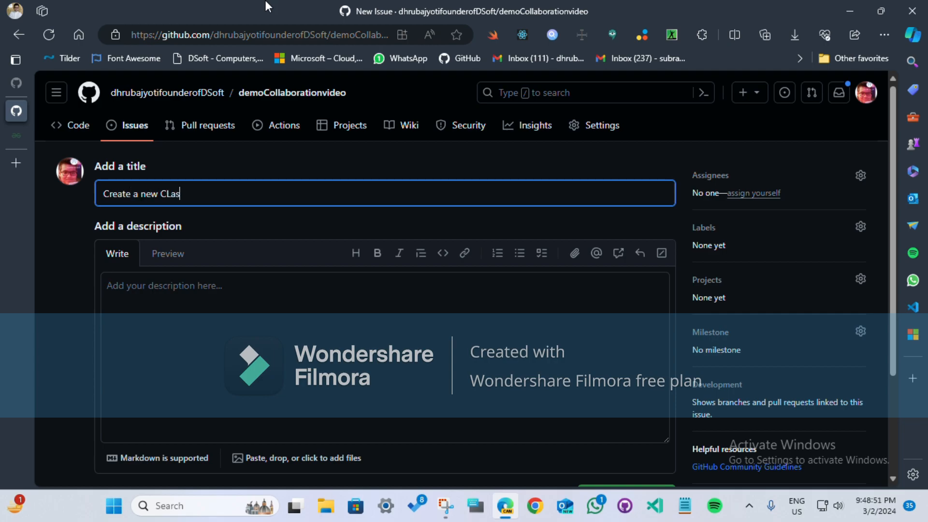
{"action": "type", "text": "lass"}
{"action": "left_click", "coordinate": [774, 174]}
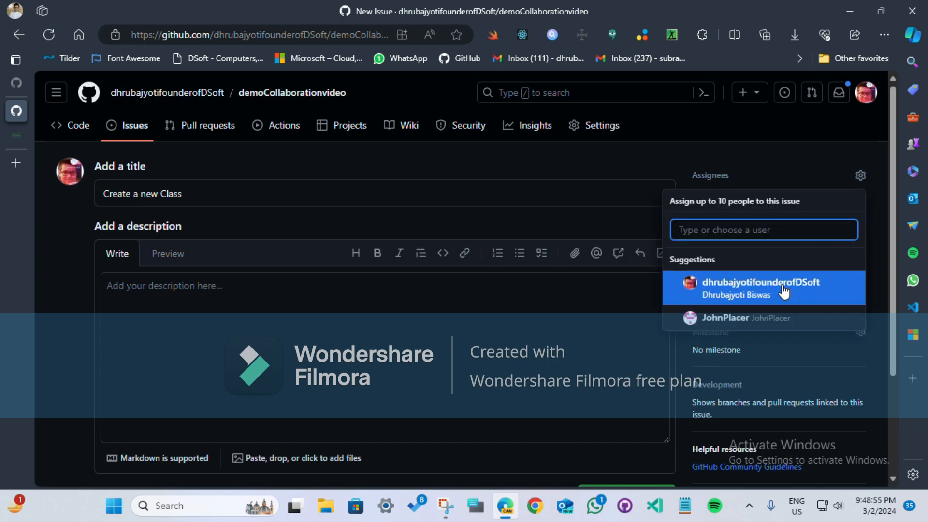
{"action": "left_click", "coordinate": [728, 318]}
{"action": "left_click", "coordinate": [511, 306]}
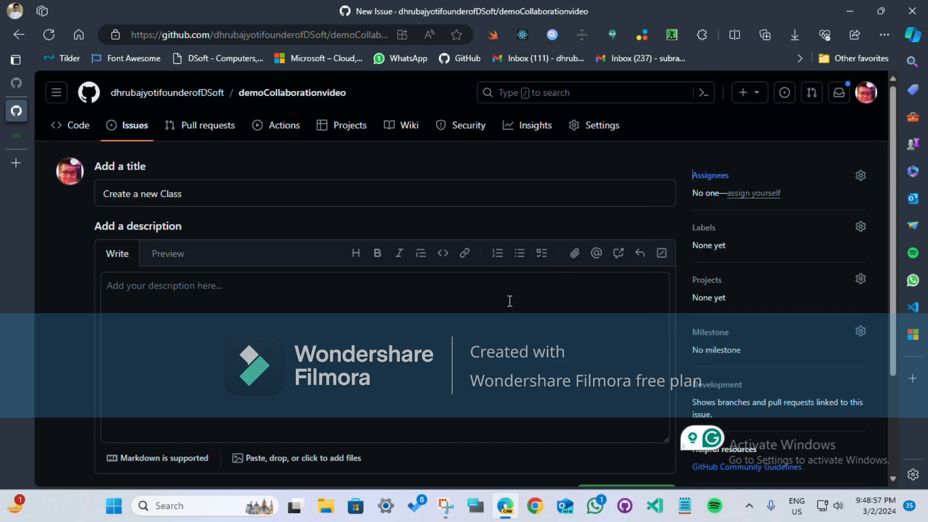
Step: Apply the labels "good first issue" and "help wanted" to the new issue
{"action": "left_click", "coordinate": [812, 228]}
{"action": "scroll", "coordinate": [773, 281], "scroll_direction": "down", "scroll_amount": 1}
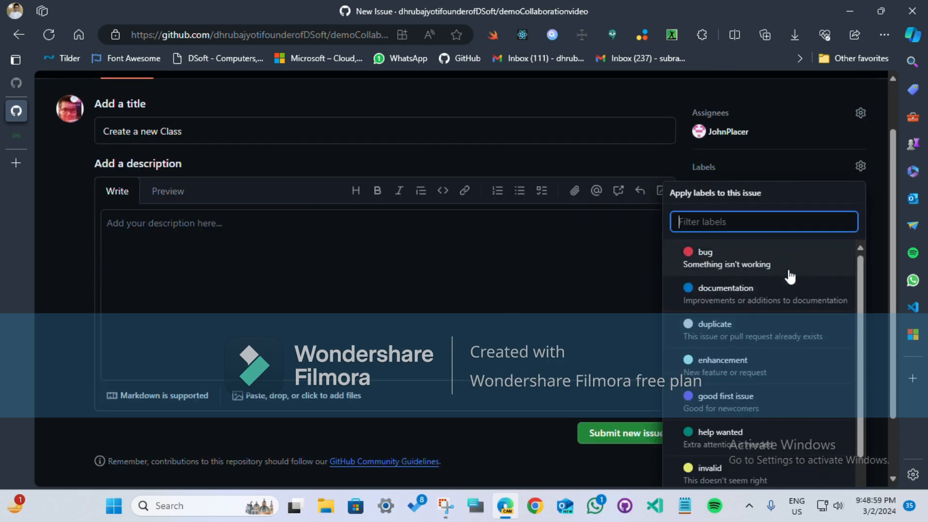
{"action": "scroll", "coordinate": [790, 276], "scroll_direction": "down", "scroll_amount": 1}
{"action": "left_click", "coordinate": [773, 357]}
{"action": "left_click", "coordinate": [756, 389]}
{"action": "left_click", "coordinate": [496, 312]}
Step: Check which projects are available for the new issue, leaving the project unset
{"action": "left_click", "coordinate": [791, 223]}
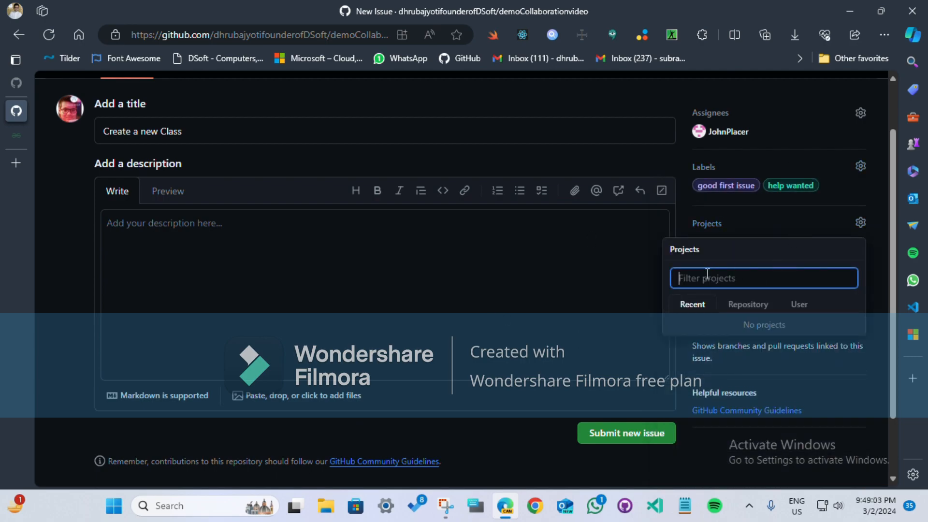
{"action": "left_click", "coordinate": [502, 263]}
{"action": "scroll", "coordinate": [541, 408], "scroll_direction": "down", "scroll_amount": 2}
{"action": "scroll", "coordinate": [372, 333], "scroll_direction": "up", "scroll_amount": 3}
Step: Begin the description of the "Create a new Class" issue with the word "to"
{"action": "left_click", "coordinate": [280, 294]}
{"action": "scroll", "coordinate": [517, 317], "scroll_direction": "down", "scroll_amount": 2}
{"action": "scroll", "coordinate": [517, 317], "scroll_direction": "down", "scroll_amount": 1}
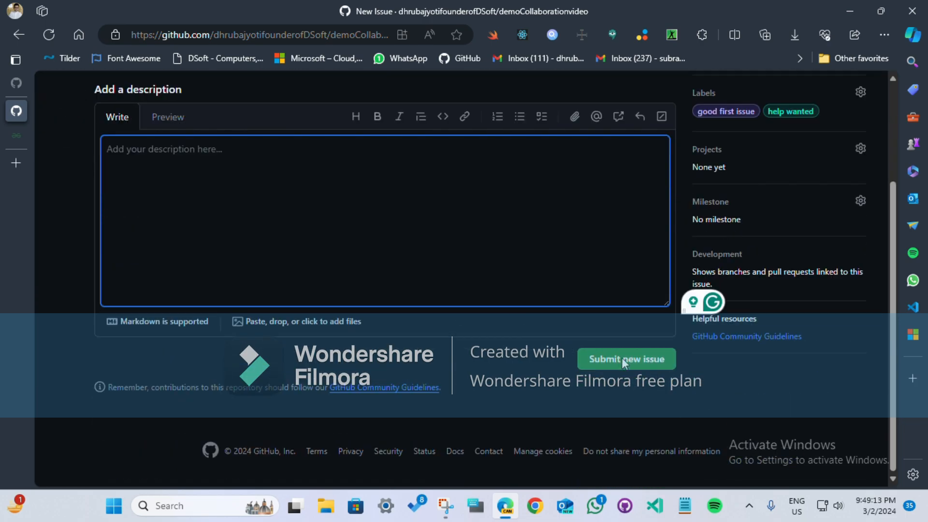
{"action": "type", "text": "to @"}
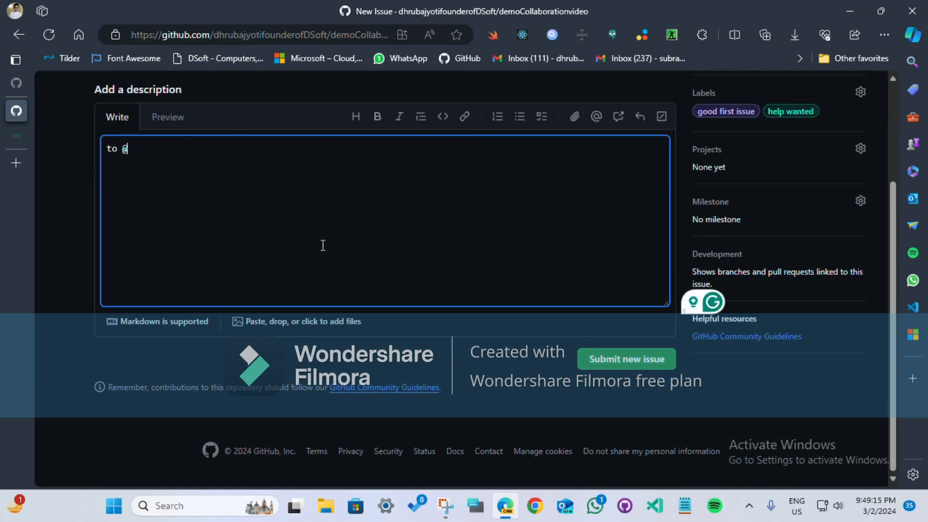
{"action": "key", "text": "BackSpace"}
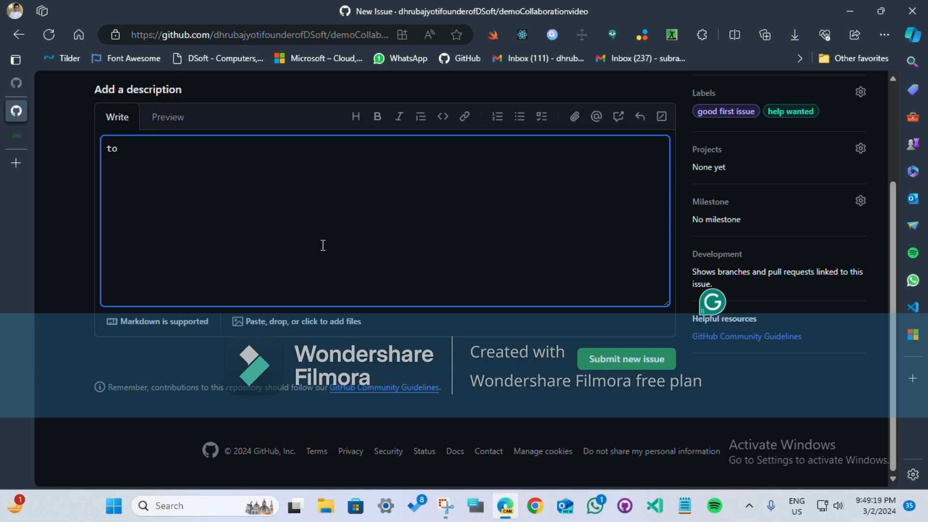
{"action": "type", "text": "@"}
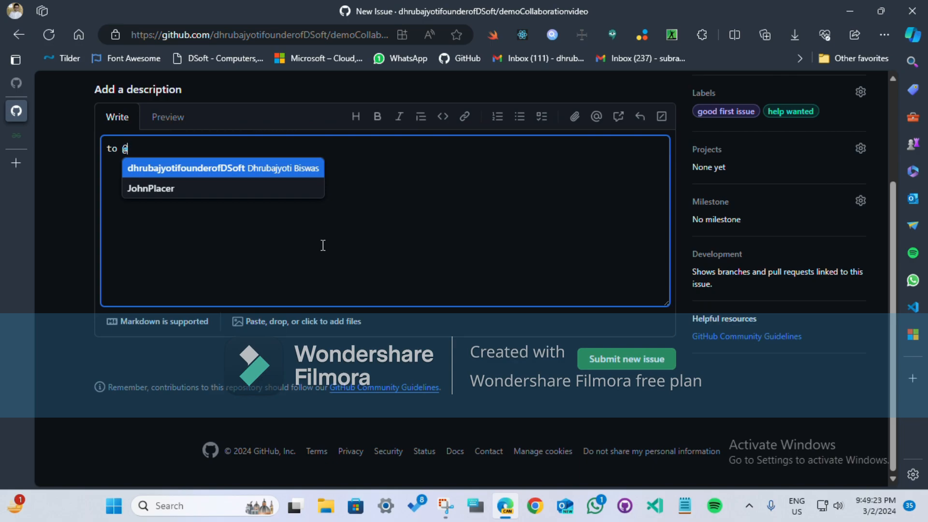
{"action": "type", "text": "mic"}
{"action": "key", "text": "BackSpace"}
{"action": "key", "text": "BackSpace"}
{"action": "key", "text": "BackSpace"}
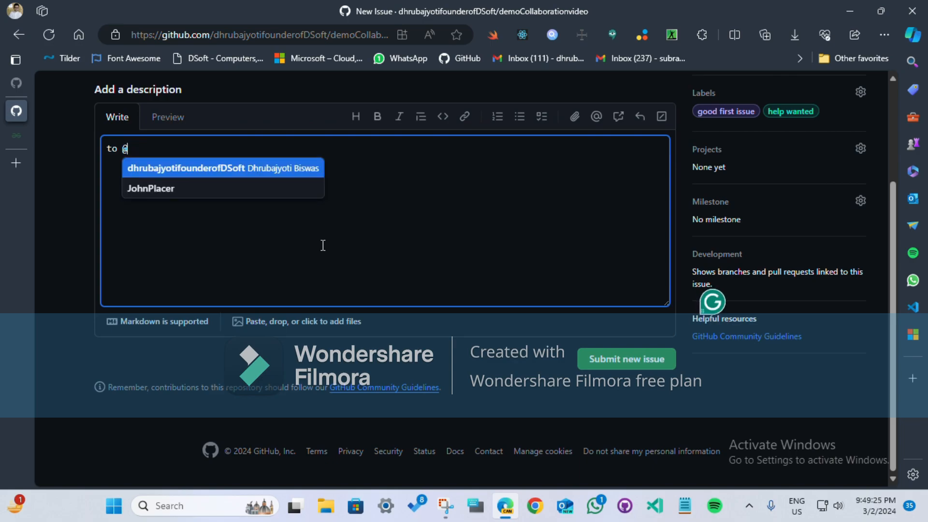
{"action": "key", "text": "BackSpace"}
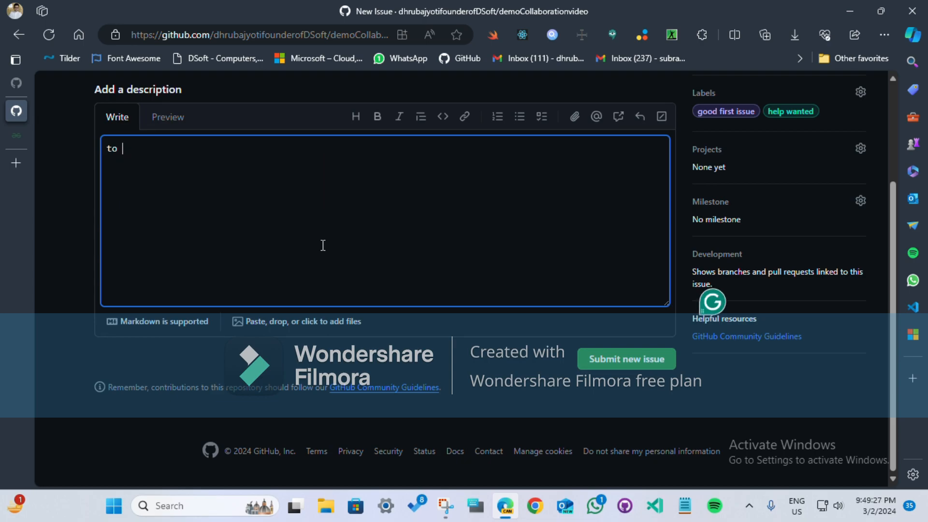
{"action": "type", "text": "@"}
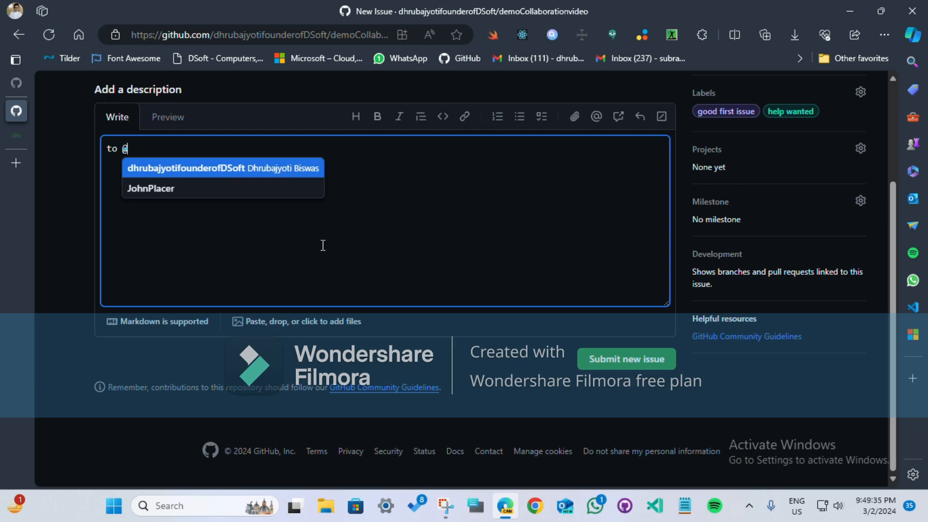
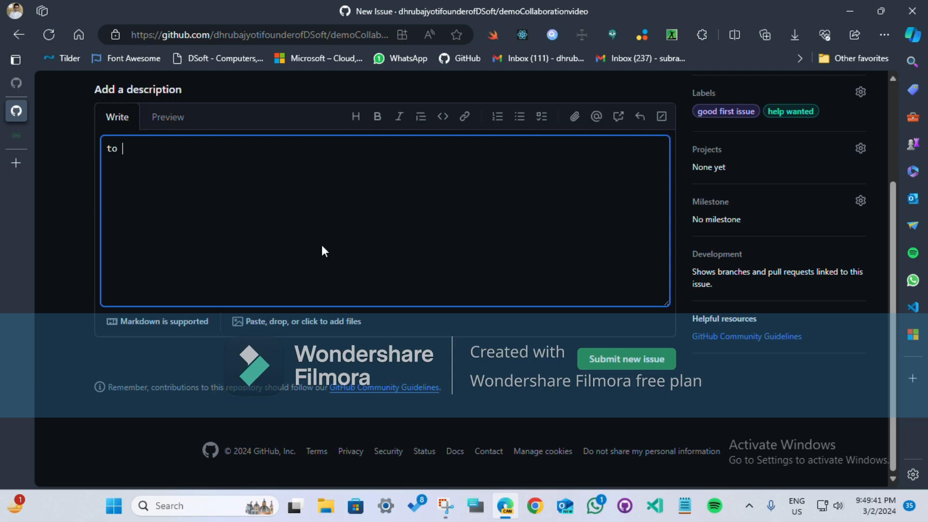
Step: Mention the collaborator's account in the description, add "please do this for me ASAP." and submit the issue
{"action": "type", "text": "@"}
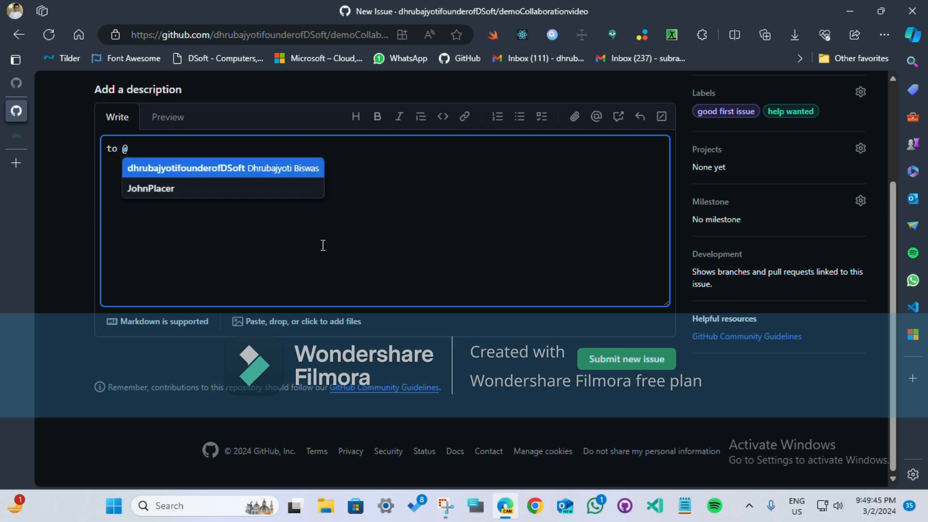
{"action": "key", "text": "Down"}
{"action": "key", "text": "Return"}
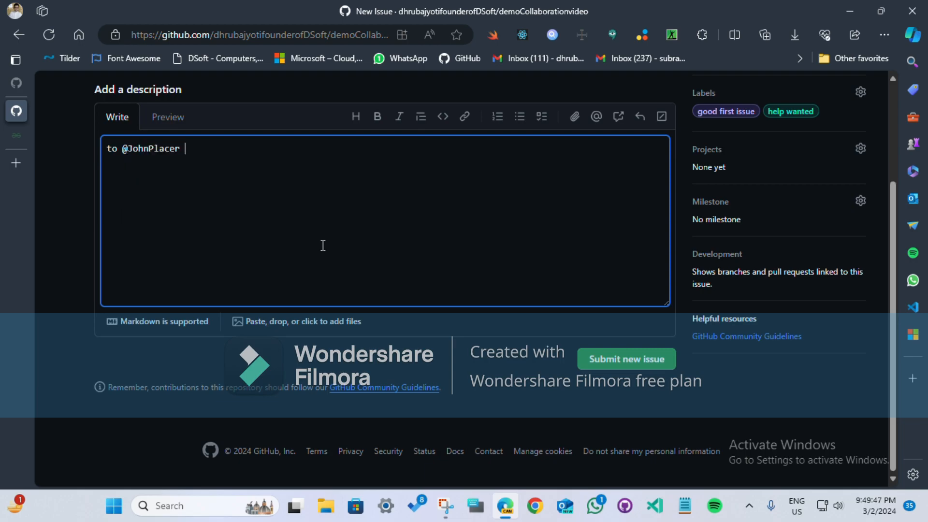
{"action": "type", "text": "ple"}
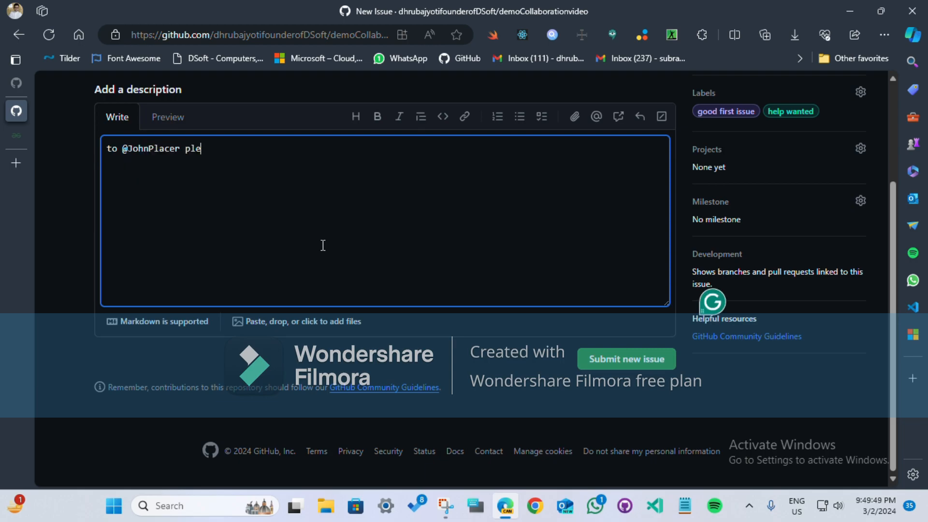
{"action": "type", "text": "ase do this for me"}
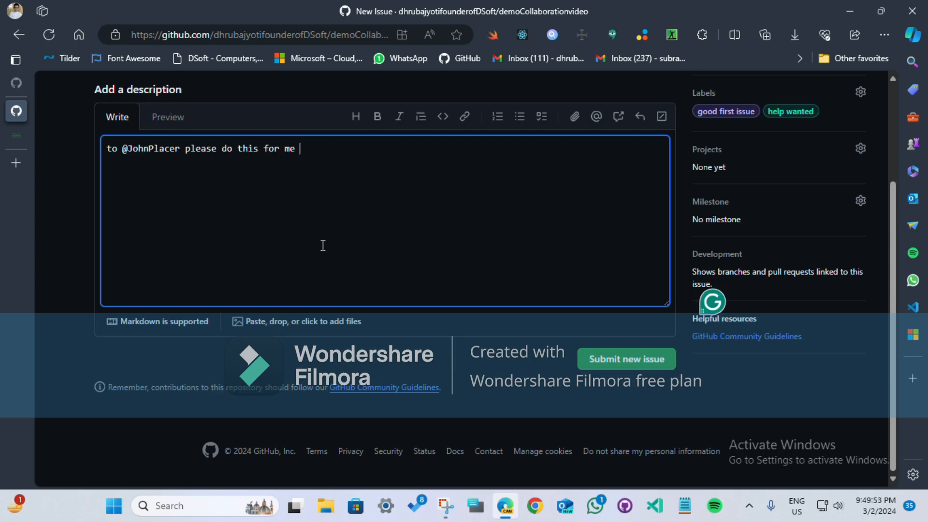
{"action": "type", "text": " AA"}
{"action": "key", "text": "BackSpace"}
{"action": "type", "text": "SAP."}
{"action": "left_click", "coordinate": [628, 363]}
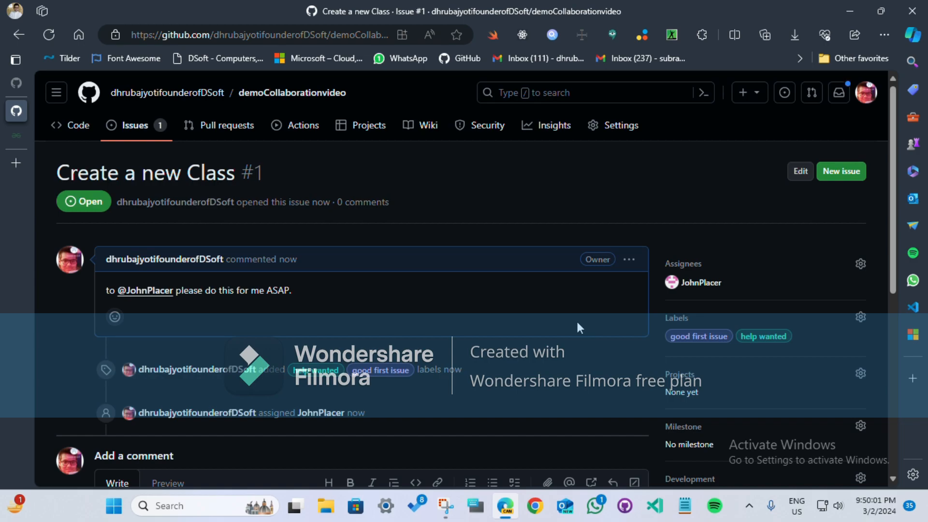
Step: Switch from the repository owner's account to the collaborator's account and review the assigned "Create a new Class" issue
{"action": "left_click", "coordinate": [865, 93]}
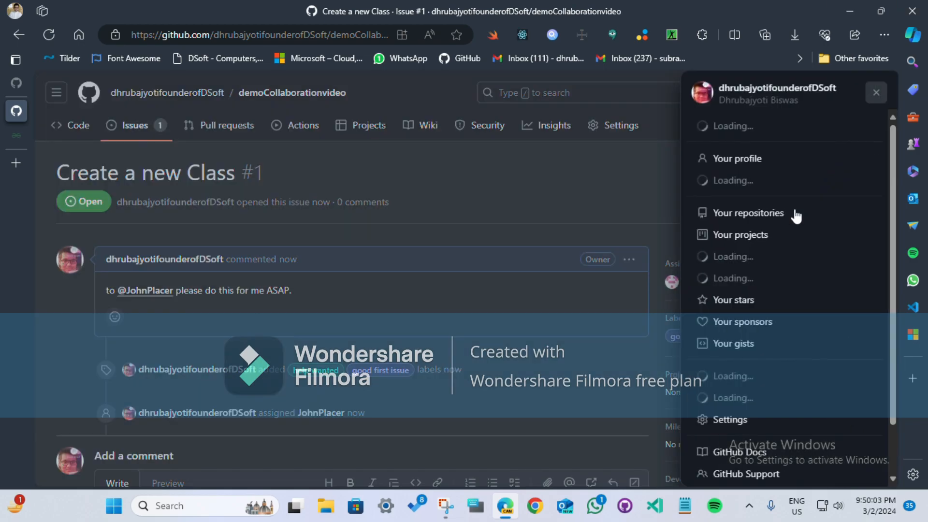
{"action": "left_click", "coordinate": [799, 182]}
{"action": "left_click", "coordinate": [756, 204]}
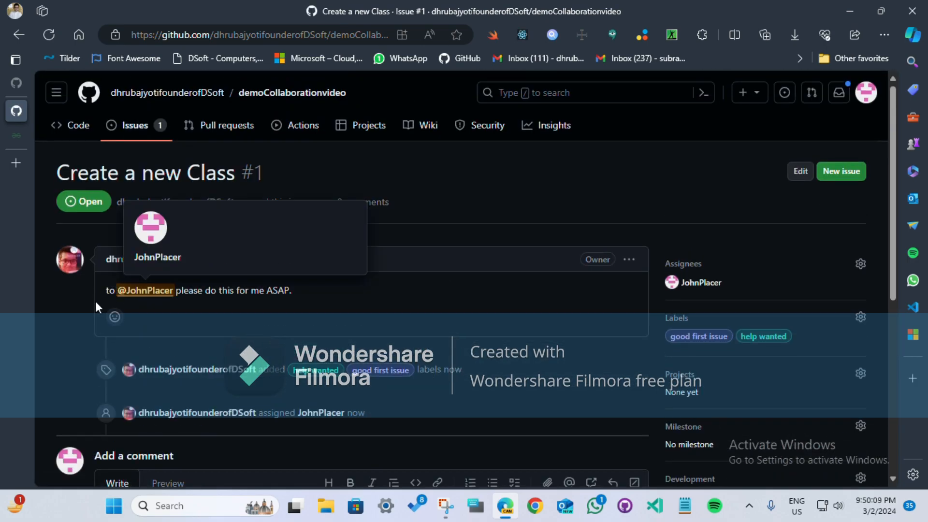
{"action": "scroll", "coordinate": [301, 307], "scroll_direction": "down", "scroll_amount": 7}
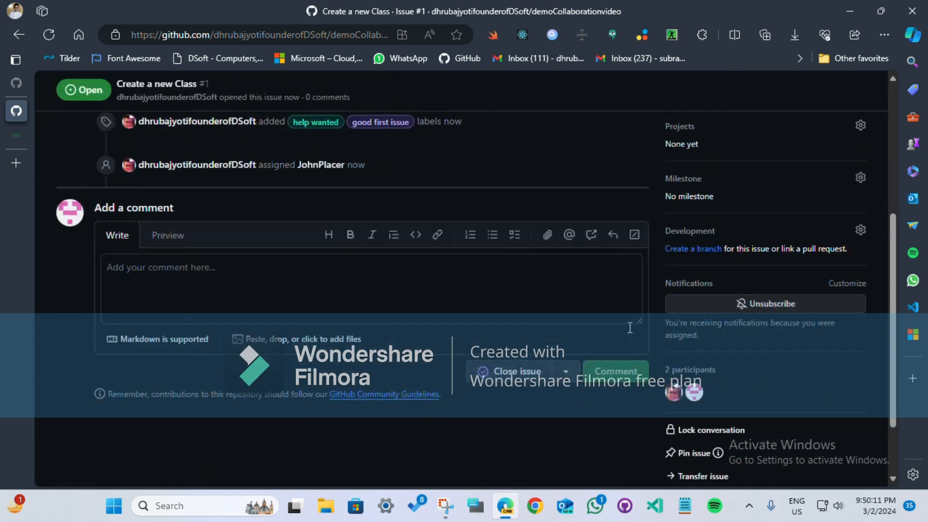
{"action": "scroll", "coordinate": [259, 242], "scroll_direction": "up", "scroll_amount": 7}
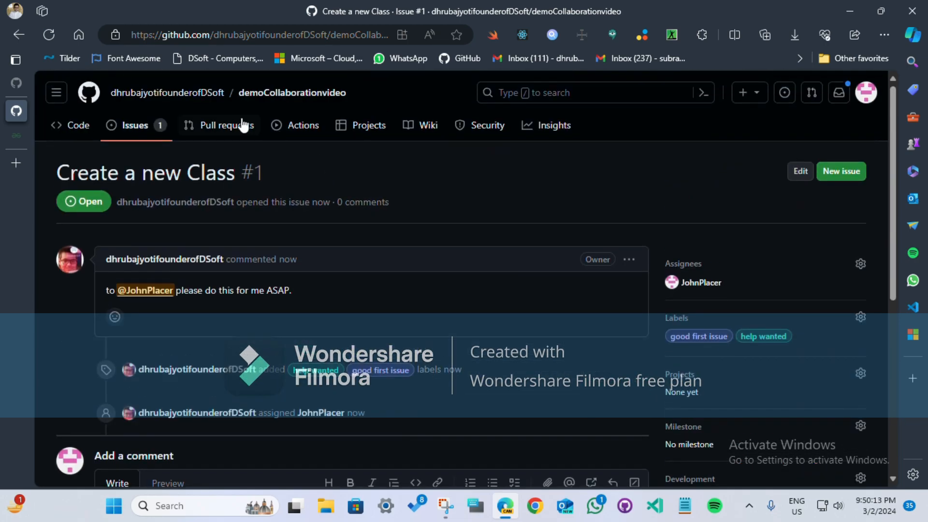
{"action": "scroll", "coordinate": [392, 292], "scroll_direction": "down", "scroll_amount": 4}
{"action": "scroll", "coordinate": [574, 333], "scroll_direction": "up", "scroll_amount": 4}
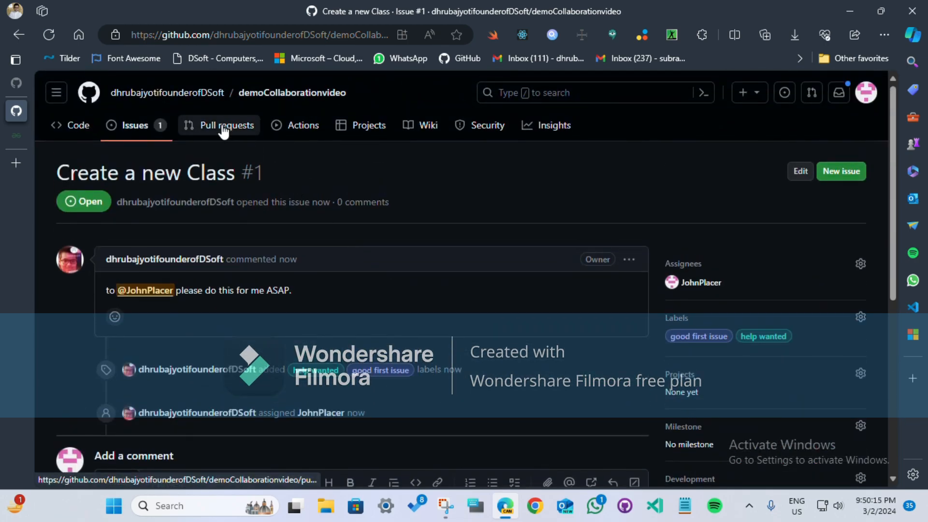
Step: Fork the demoCollaborationvideo repository to the collaborator's account
{"action": "left_click", "coordinate": [71, 127]}
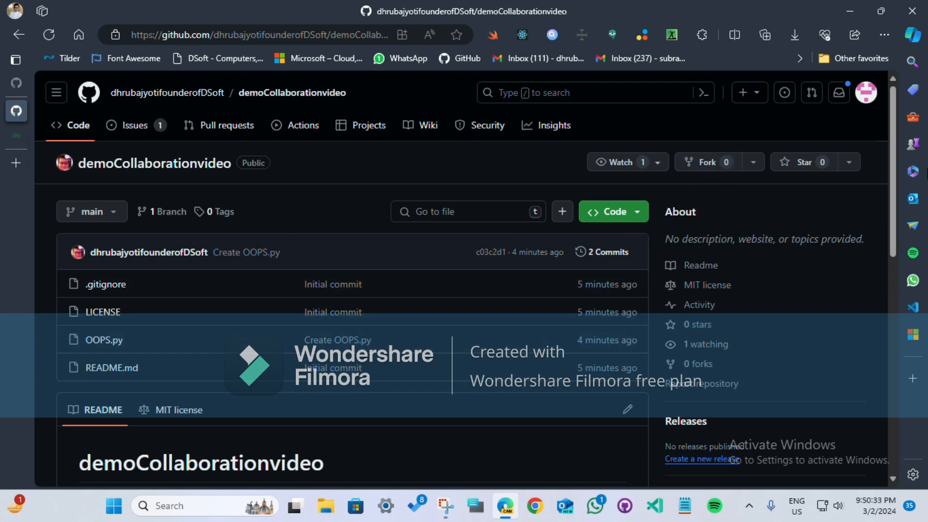
{"action": "left_click", "coordinate": [719, 173]}
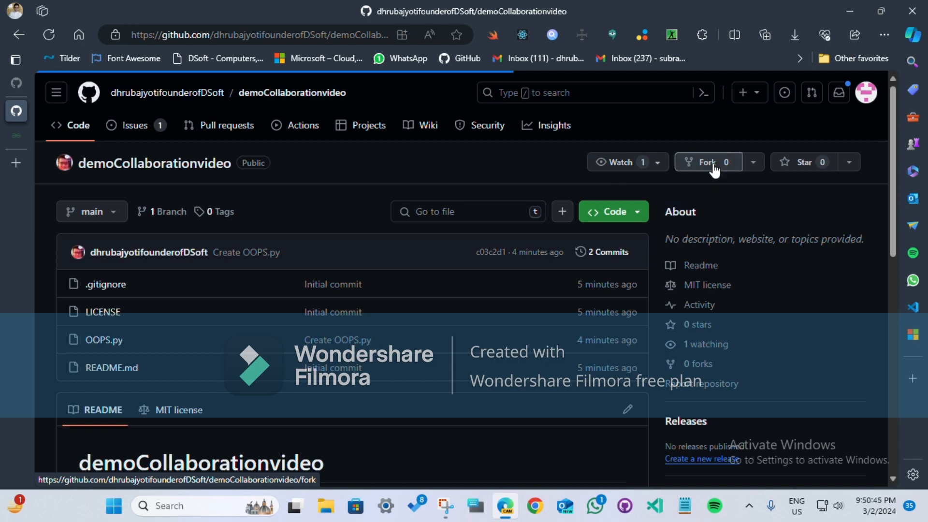
{"action": "scroll", "coordinate": [377, 275], "scroll_direction": "down", "scroll_amount": 3}
{"action": "left_click", "coordinate": [396, 244]}
{"action": "left_click", "coordinate": [664, 383]}
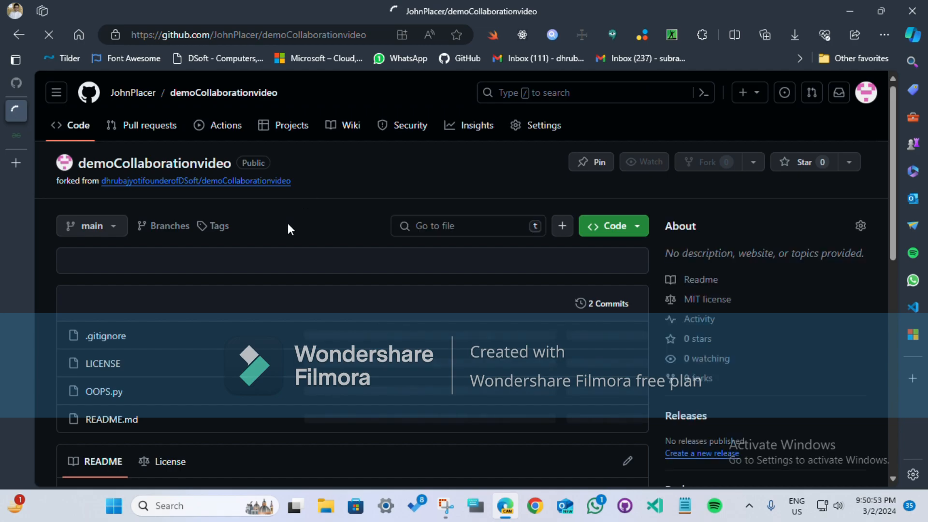
{"action": "scroll", "coordinate": [268, 271], "scroll_direction": "down", "scroll_amount": 3}
{"action": "scroll", "coordinate": [267, 271], "scroll_direction": "up", "scroll_amount": 3}
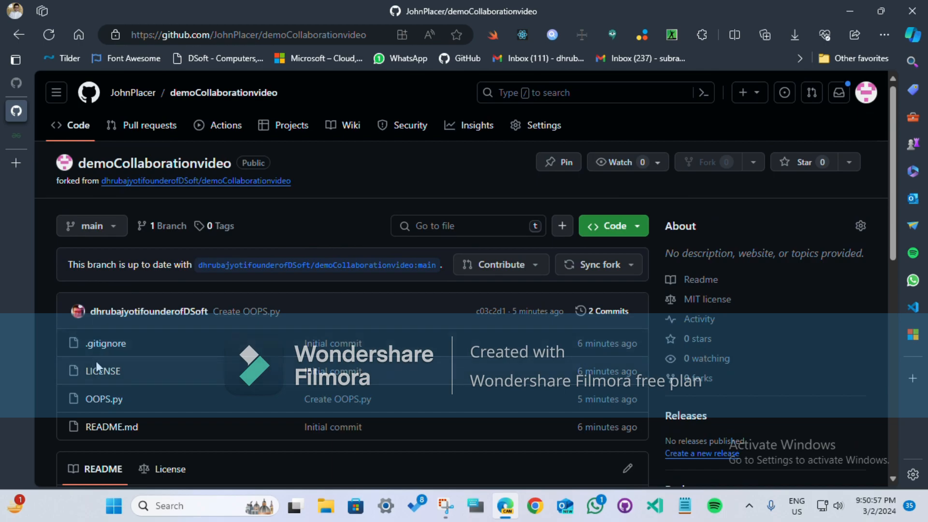
Step: Examine the fork's pull requests, the contents of OOPS.py and whether its main branch is in sync with the original repository
{"action": "left_click", "coordinate": [143, 127]}
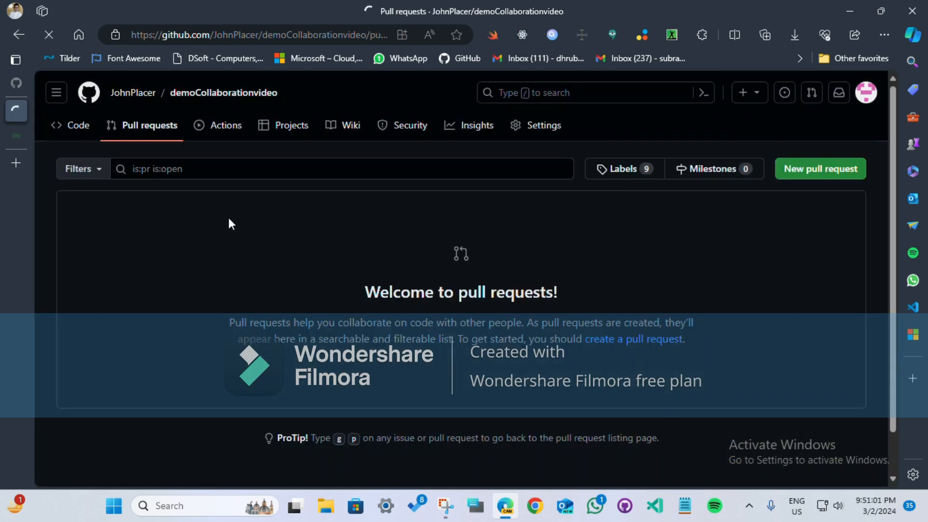
{"action": "left_click", "coordinate": [79, 133]}
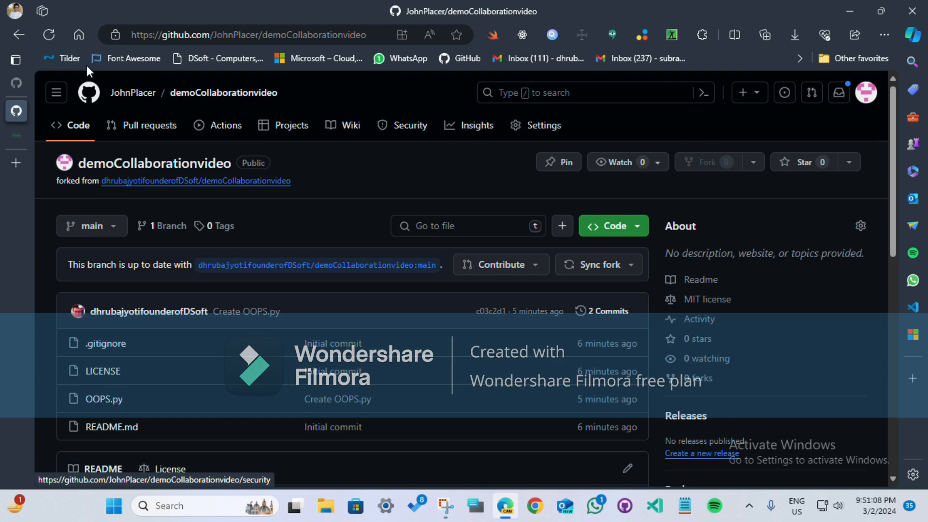
{"action": "left_click", "coordinate": [99, 400]}
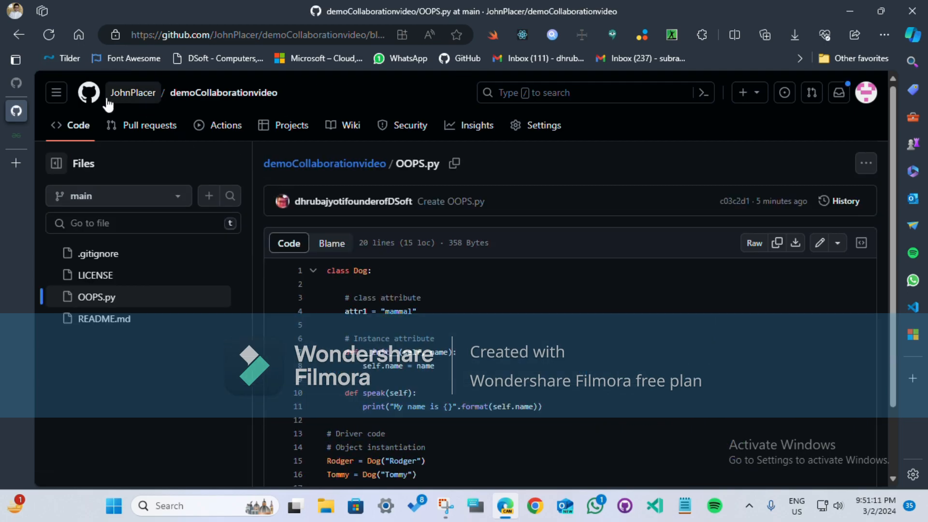
{"action": "left_click", "coordinate": [16, 34]}
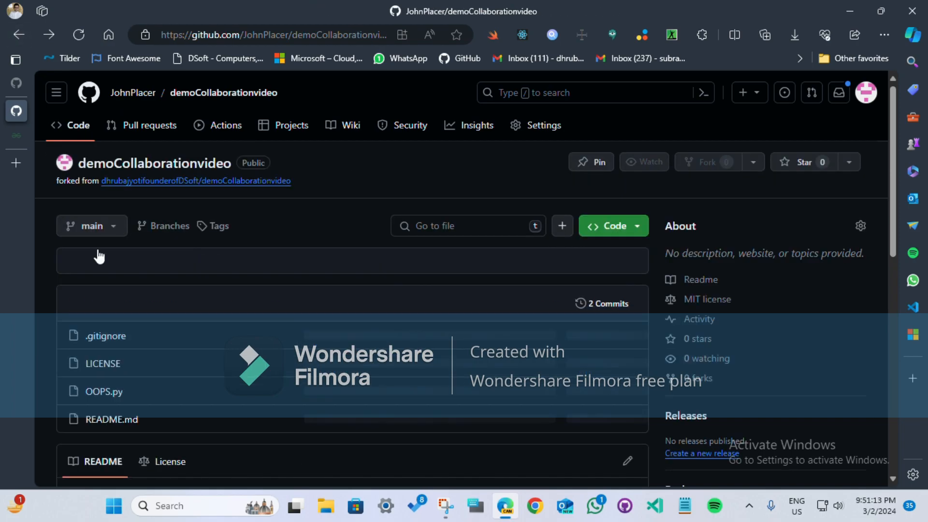
{"action": "left_click_drag", "start_coordinate": [119, 265], "coordinate": [383, 269]}
{"action": "left_click", "coordinate": [355, 274]}
{"action": "left_click_drag", "start_coordinate": [116, 265], "coordinate": [301, 276]}
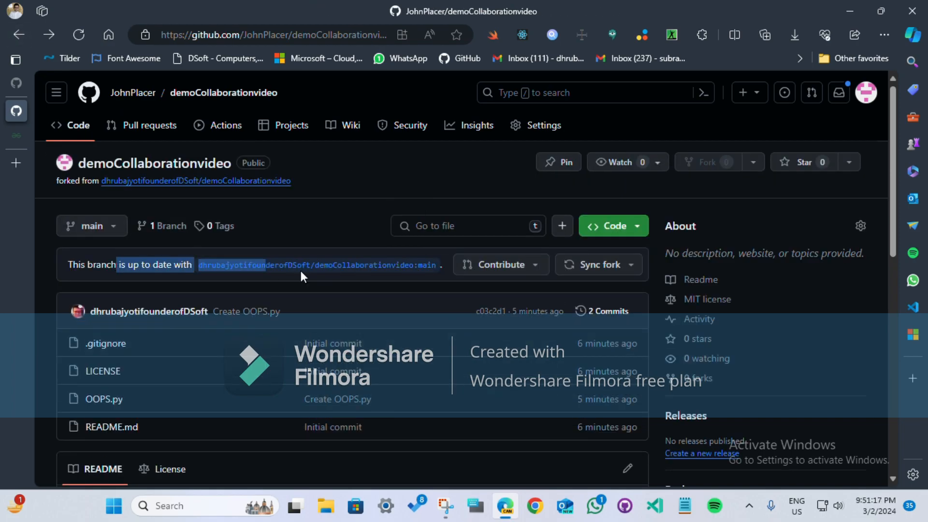
{"action": "left_click", "coordinate": [266, 269]}
{"action": "left_click", "coordinate": [599, 265]}
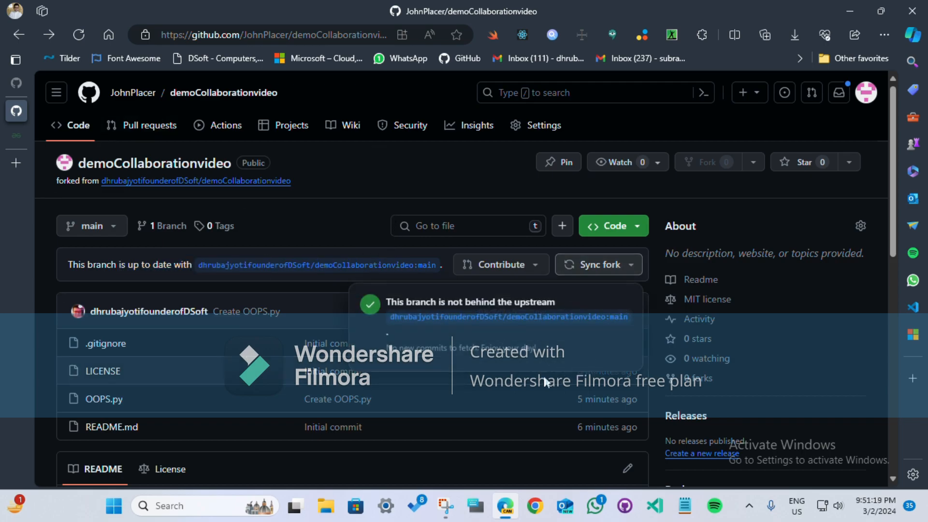
Step: Open the fork's OOPS.py for editing and add blank lines at the end of the code
{"action": "left_click", "coordinate": [95, 402]}
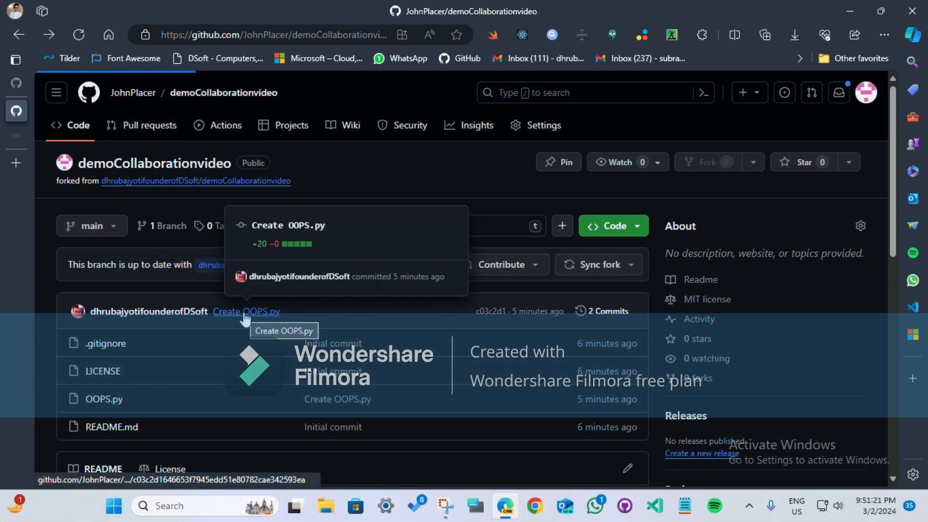
{"action": "scroll", "coordinate": [667, 328], "scroll_direction": "down", "scroll_amount": 2}
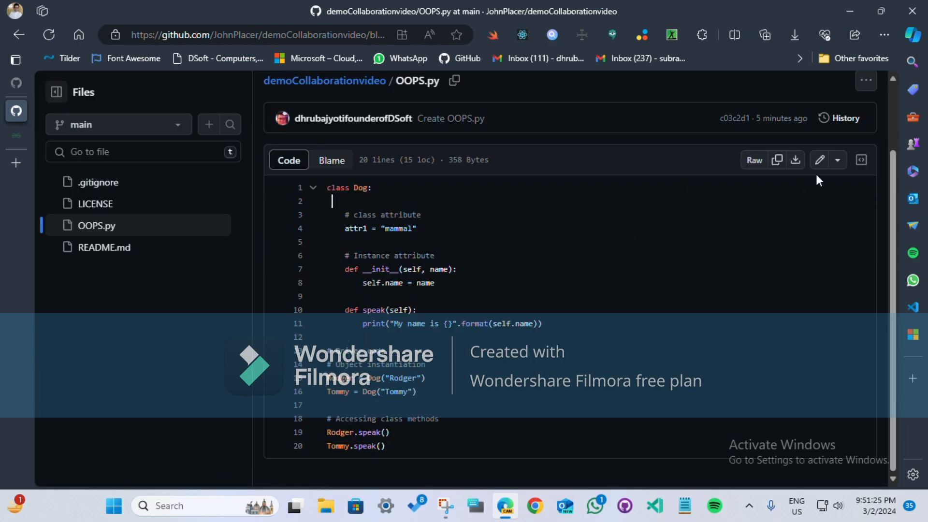
{"action": "left_click", "coordinate": [600, 254]}
{"action": "left_click", "coordinate": [819, 160]}
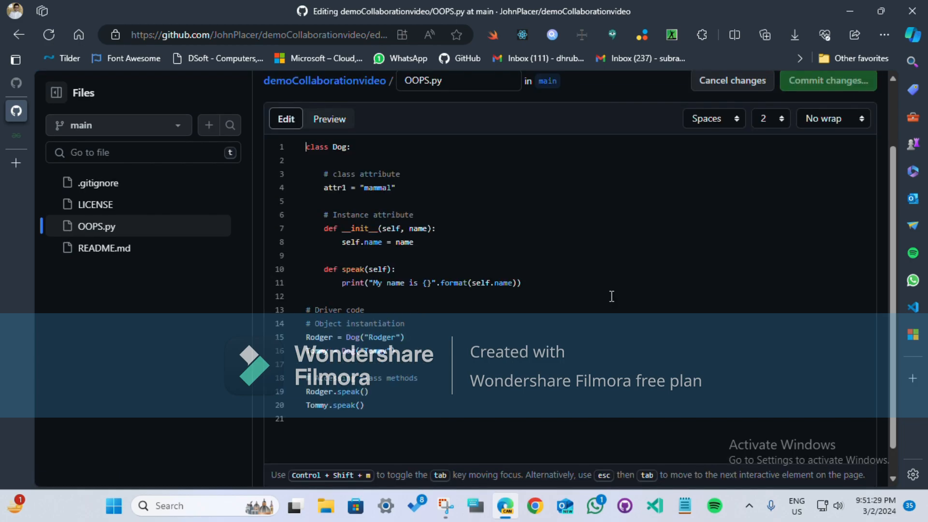
{"action": "scroll", "coordinate": [516, 368], "scroll_direction": "down", "scroll_amount": 1}
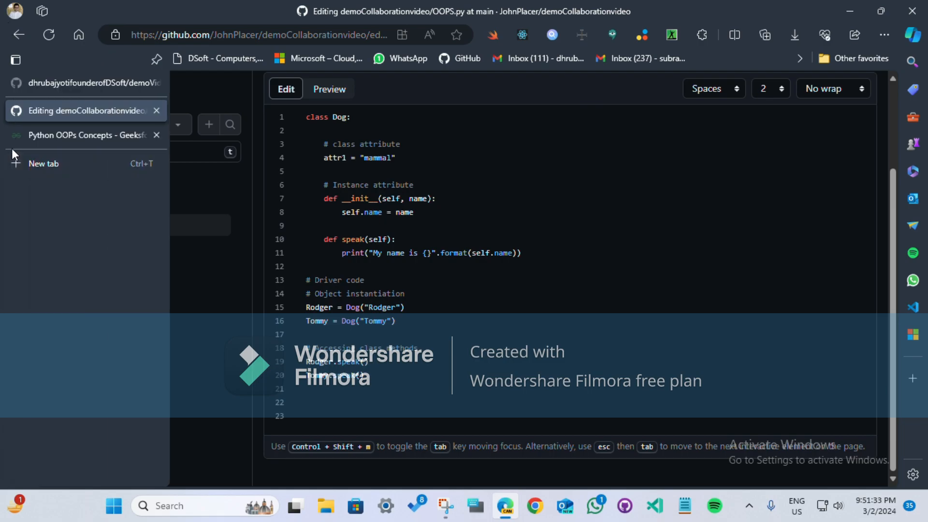
Step: Copy the Python inheritance example with the Person and Employee classes from the GeeksforGeeks page and paste it at the end of OOPS.py
{"action": "left_click", "coordinate": [14, 138]}
{"action": "scroll", "coordinate": [350, 311], "scroll_direction": "down", "scroll_amount": 2}
{"action": "scroll", "coordinate": [351, 312], "scroll_direction": "down", "scroll_amount": 10}
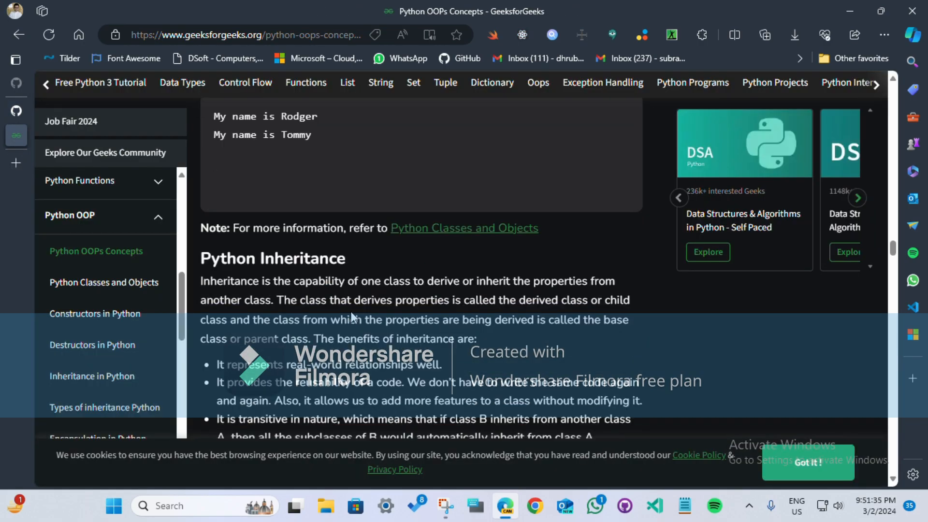
{"action": "scroll", "coordinate": [332, 336], "scroll_direction": "up", "scroll_amount": 5}
{"action": "scroll", "coordinate": [332, 335], "scroll_direction": "down", "scroll_amount": 2}
{"action": "scroll", "coordinate": [331, 335], "scroll_direction": "up", "scroll_amount": 8}
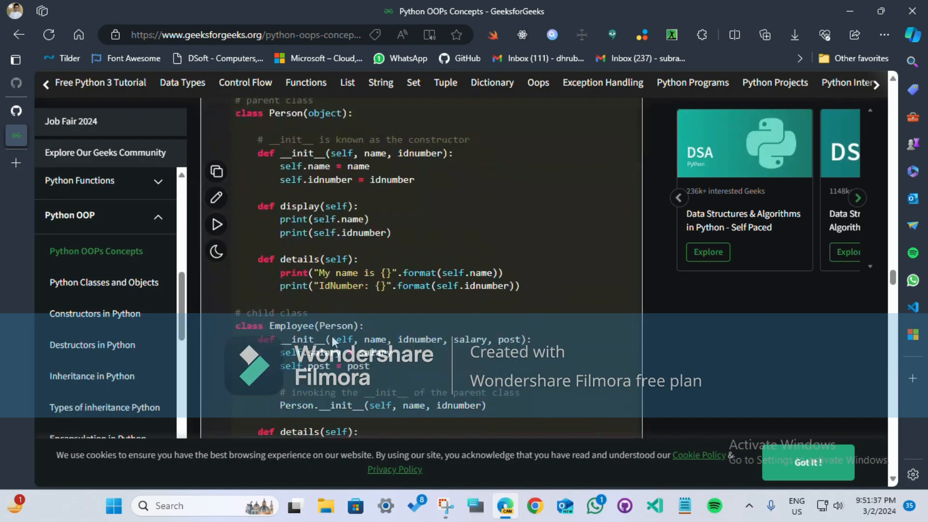
{"action": "left_click_drag", "start_coordinate": [237, 166], "coordinate": [485, 337]}
{"action": "key", "text": "ctrl+c"}
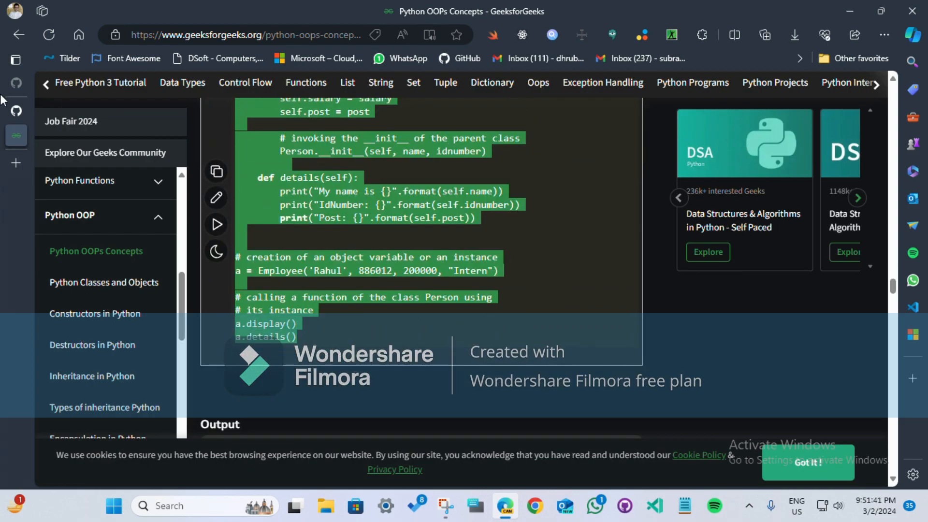
{"action": "left_click", "coordinate": [15, 102]}
{"action": "key", "text": "ctrl+v"}
Step: Commit the OOPS.py edit to the fork's main branch with the message "Update OOPS.py"
{"action": "scroll", "coordinate": [389, 390], "scroll_direction": "up", "scroll_amount": 15}
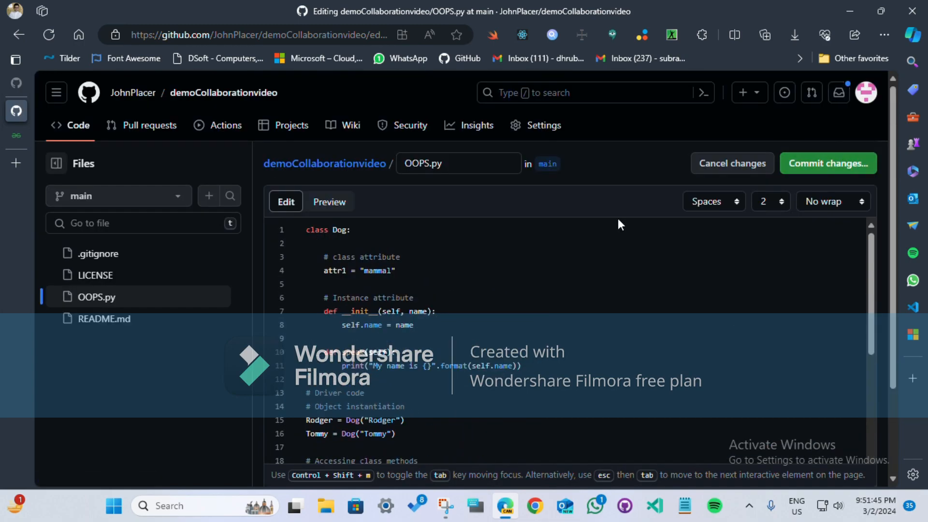
{"action": "key", "text": "ctrl+s"}
{"action": "left_click", "coordinate": [585, 429]}
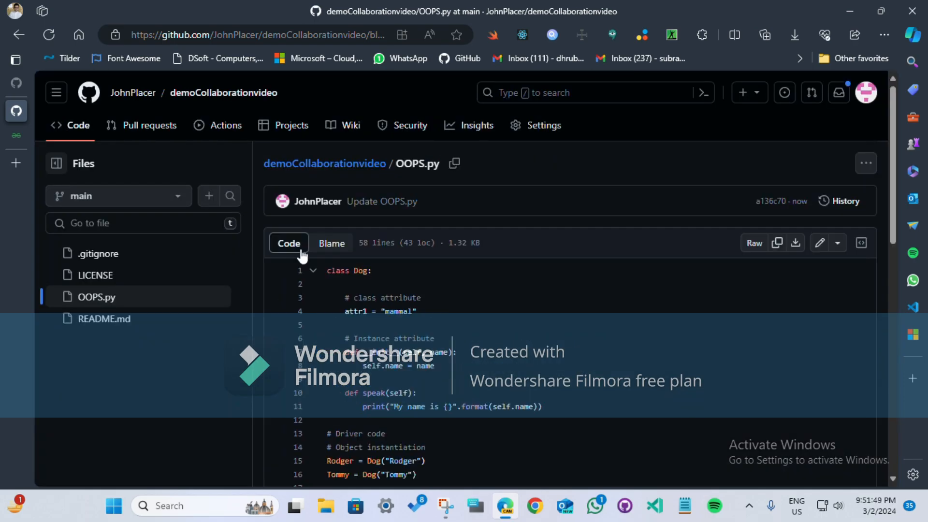
Step: Compare the fork's overview and branch status with the original demoCollaborationvideo repository, ending back on the fork
{"action": "left_click", "coordinate": [92, 126]}
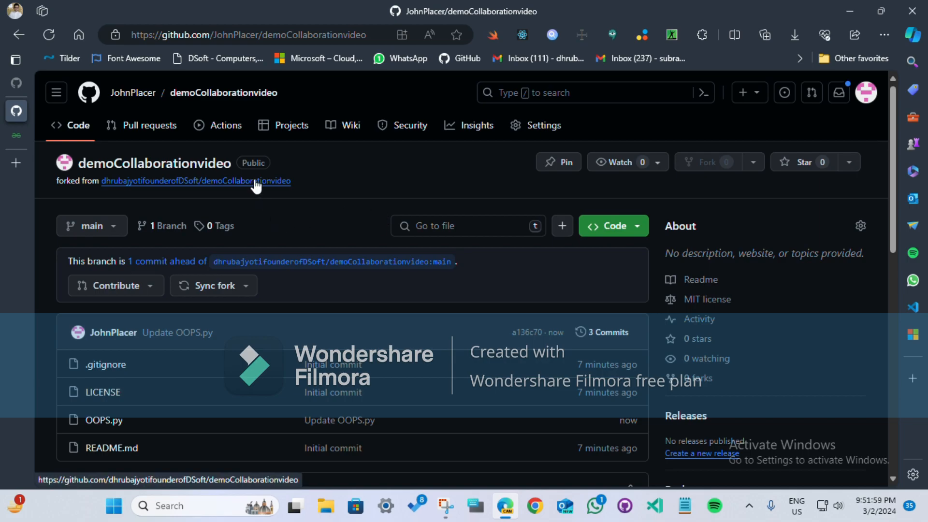
{"action": "mouse_move", "coordinate": [245, 190]}
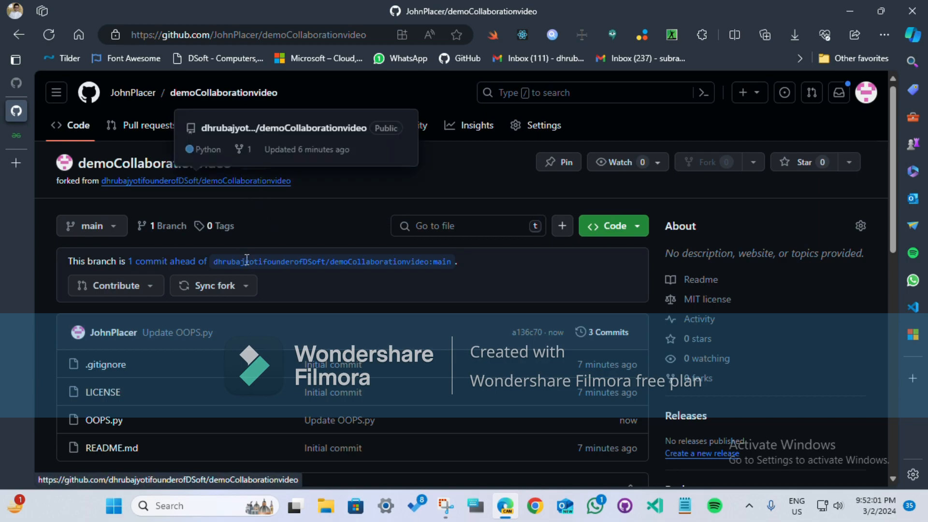
{"action": "left_click", "coordinate": [235, 181]}
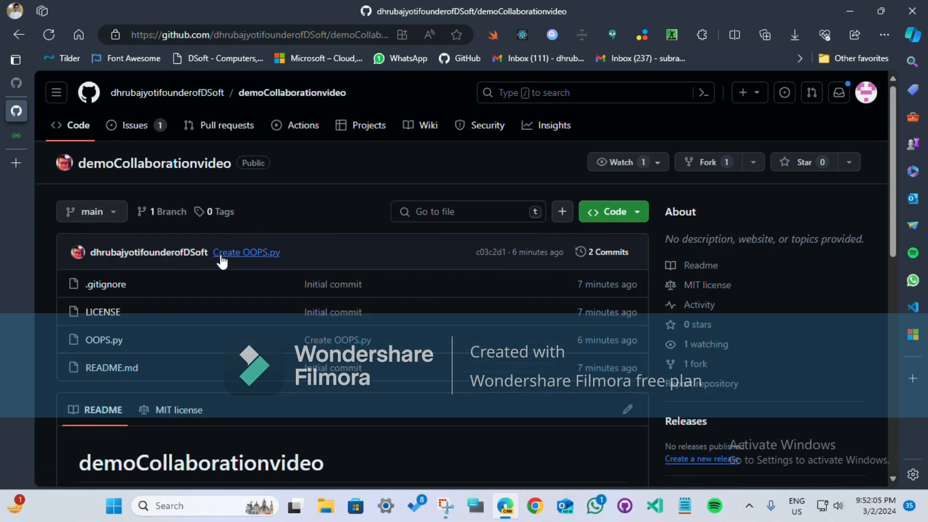
{"action": "left_click", "coordinate": [30, 31]}
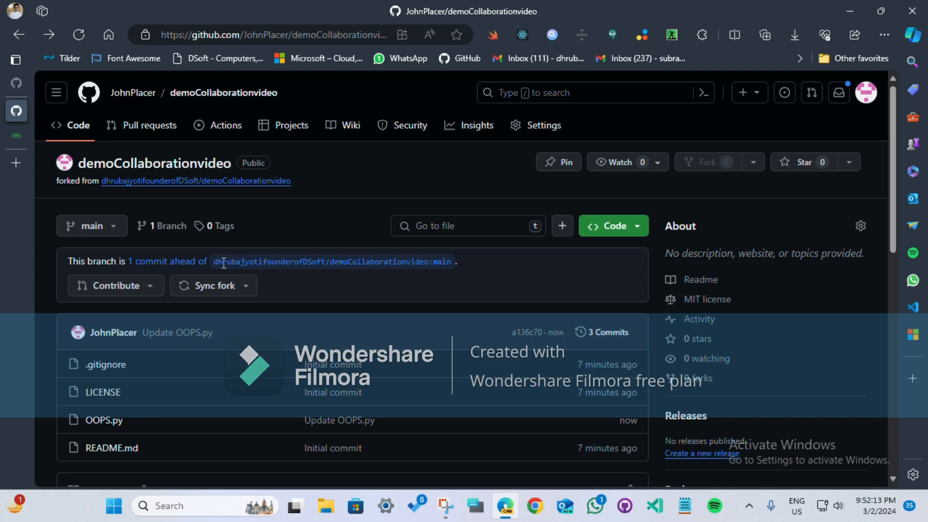
{"action": "left_click_drag", "start_coordinate": [215, 261], "coordinate": [502, 268]}
{"action": "left_click", "coordinate": [343, 293]}
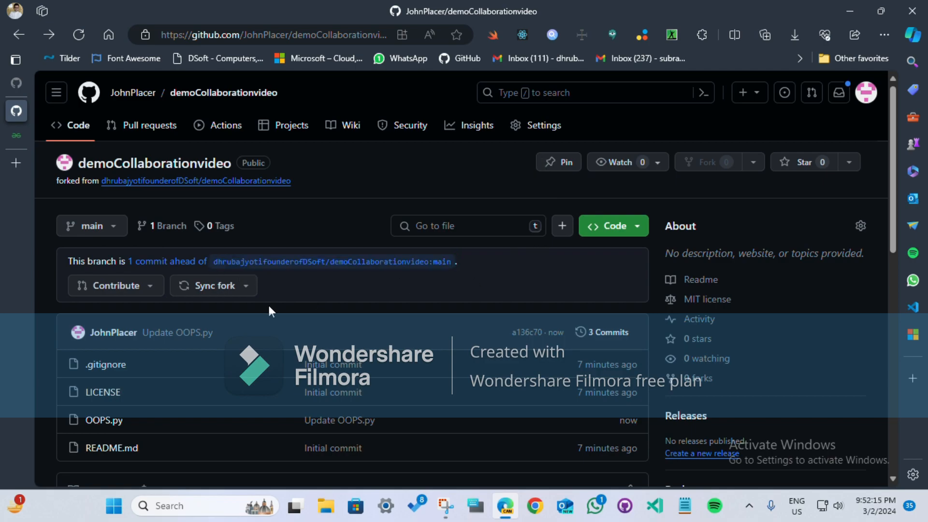
Step: Start a pull request from the fork's main branch to the original repository's main, checking the compared changes first
{"action": "left_click", "coordinate": [123, 289]}
{"action": "left_click", "coordinate": [212, 289]}
{"action": "left_click", "coordinate": [145, 288]}
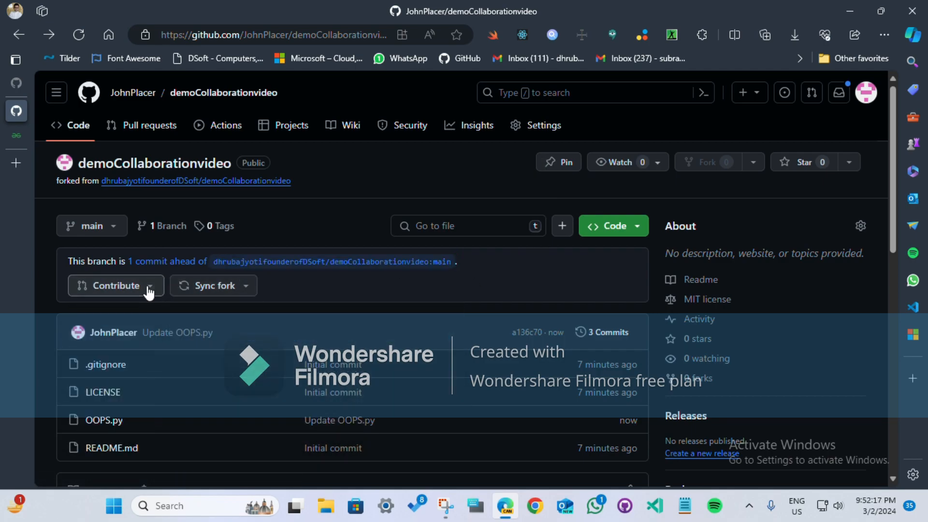
{"action": "left_click", "coordinate": [187, 406]}
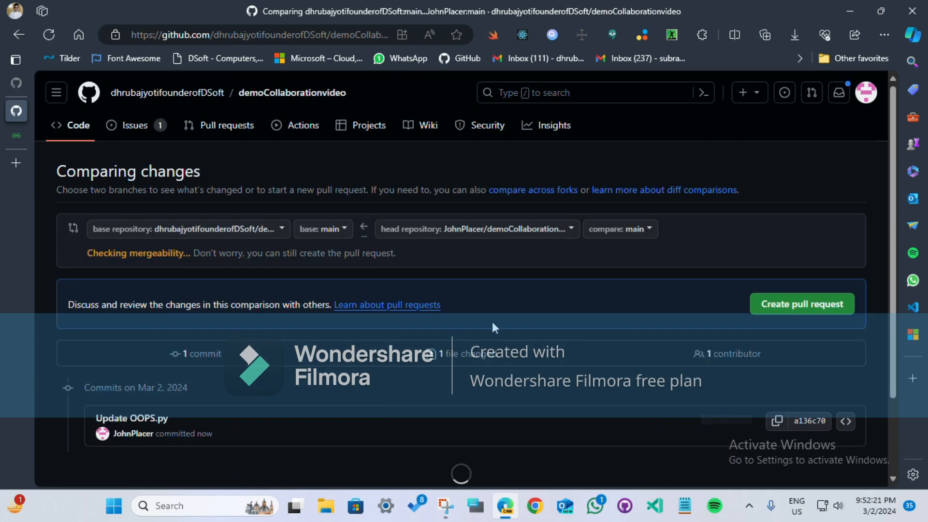
{"action": "scroll", "coordinate": [492, 321], "scroll_direction": "down", "scroll_amount": 2}
{"action": "scroll", "coordinate": [268, 371], "scroll_direction": "down", "scroll_amount": 3}
{"action": "scroll", "coordinate": [319, 348], "scroll_direction": "up", "scroll_amount": 5}
{"action": "scroll", "coordinate": [376, 312], "scroll_direction": "down", "scroll_amount": 1}
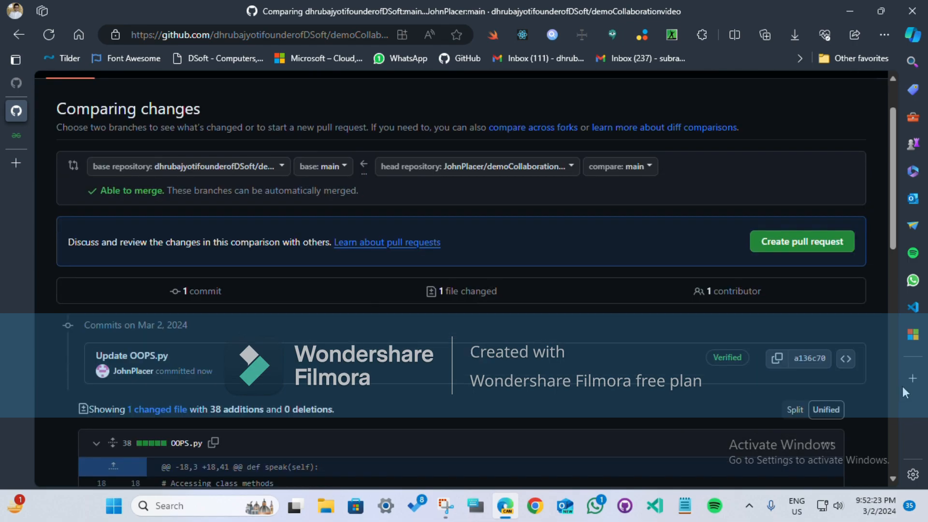
{"action": "left_click", "coordinate": [834, 249]}
Step: Request a review from the repository owner and assign the pull request to the collaborator
{"action": "left_click", "coordinate": [275, 261]}
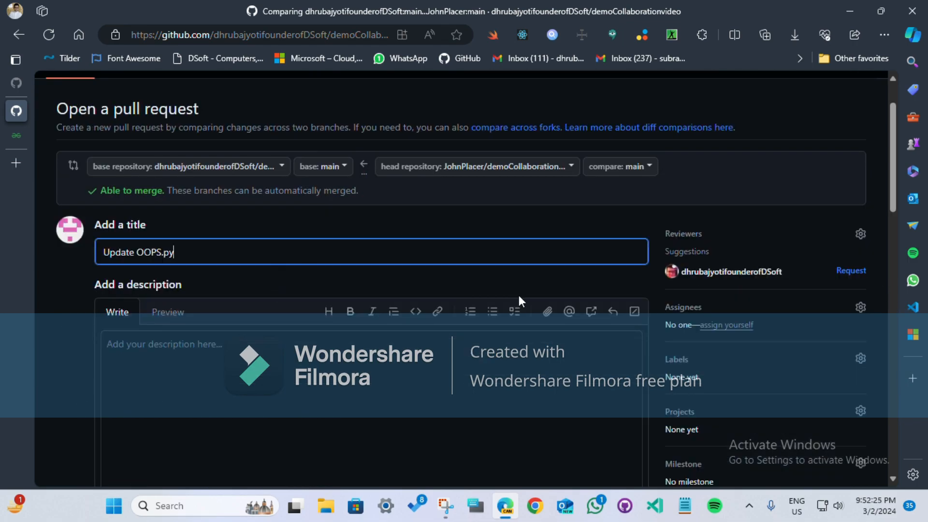
{"action": "scroll", "coordinate": [518, 295], "scroll_direction": "down", "scroll_amount": 3}
{"action": "scroll", "coordinate": [843, 153], "scroll_direction": "up", "scroll_amount": 1}
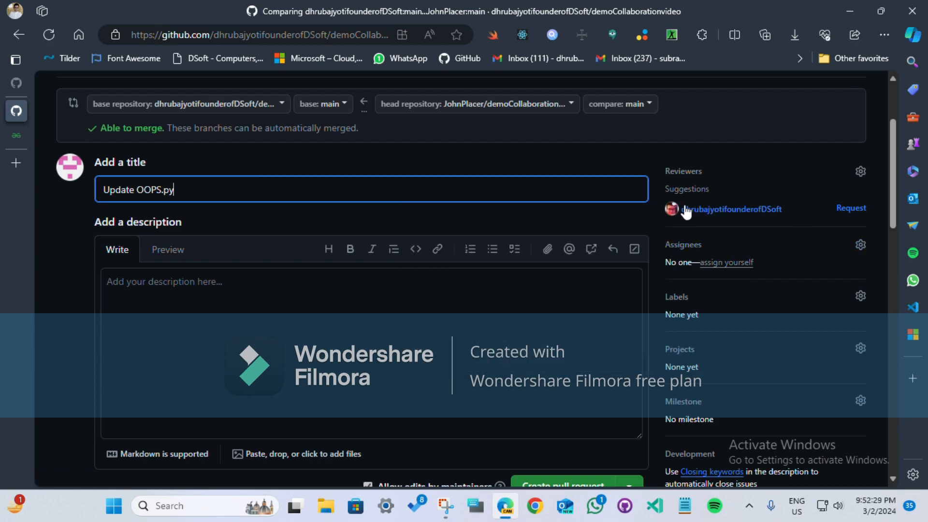
{"action": "left_click", "coordinate": [848, 209]}
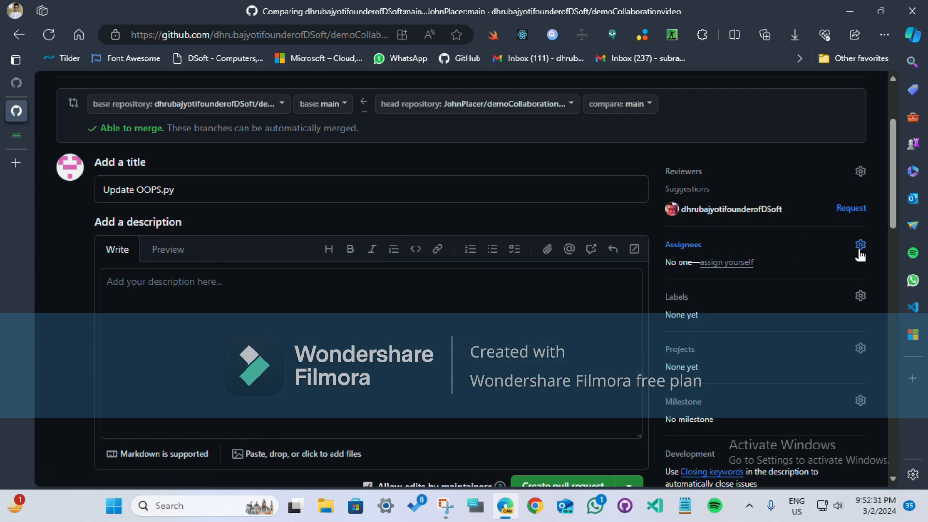
{"action": "left_click", "coordinate": [860, 225]}
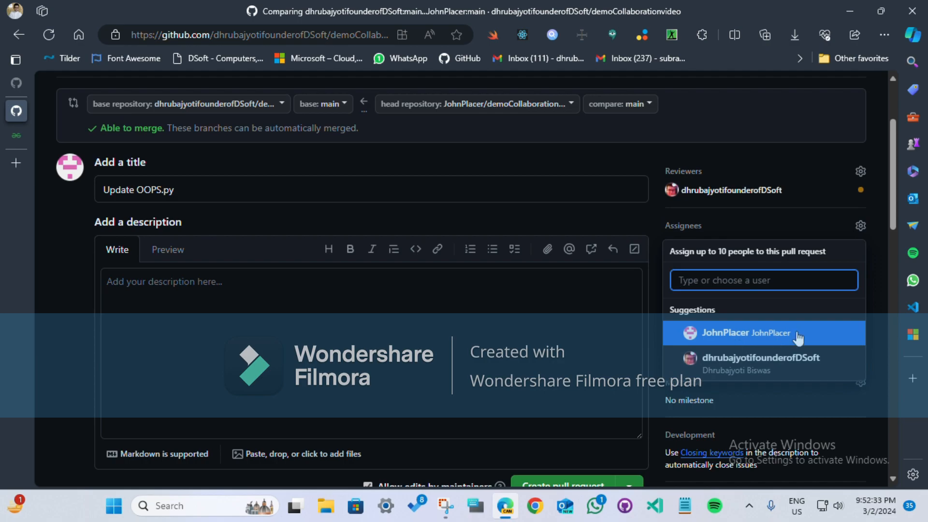
{"action": "left_click", "coordinate": [787, 342]}
{"action": "left_click", "coordinate": [386, 351]}
{"action": "left_click", "coordinate": [752, 271]}
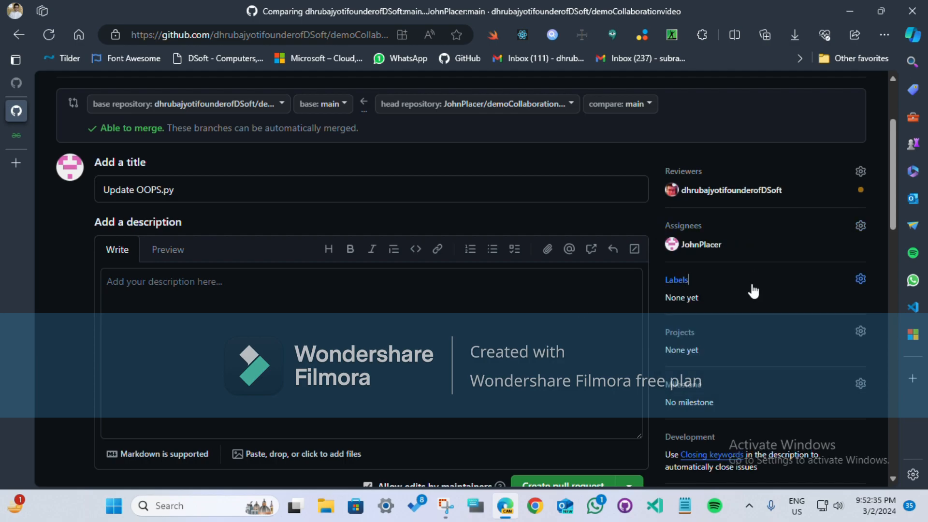
Step: Apply the enhancement and good first issue labels and create the "Update OOPS.py" pull request
{"action": "left_click", "coordinate": [752, 284]}
{"action": "scroll", "coordinate": [658, 362], "scroll_direction": "down", "scroll_amount": 3}
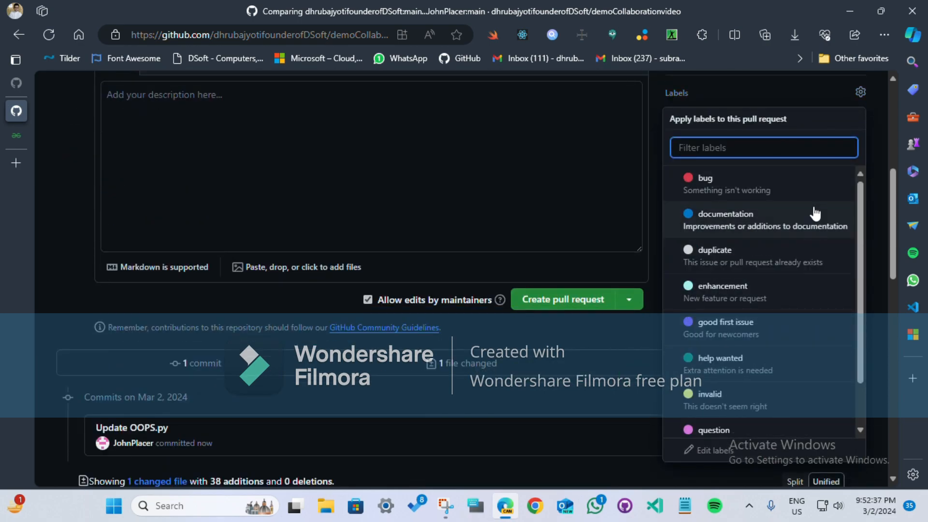
{"action": "left_click", "coordinate": [795, 291]}
{"action": "left_click", "coordinate": [789, 323]}
{"action": "left_click", "coordinate": [471, 244]}
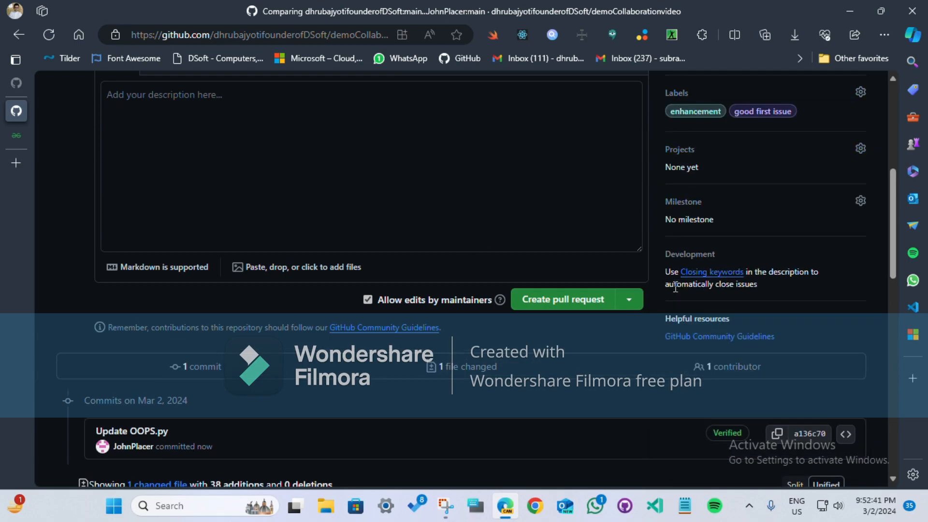
{"action": "left_click", "coordinate": [556, 300]}
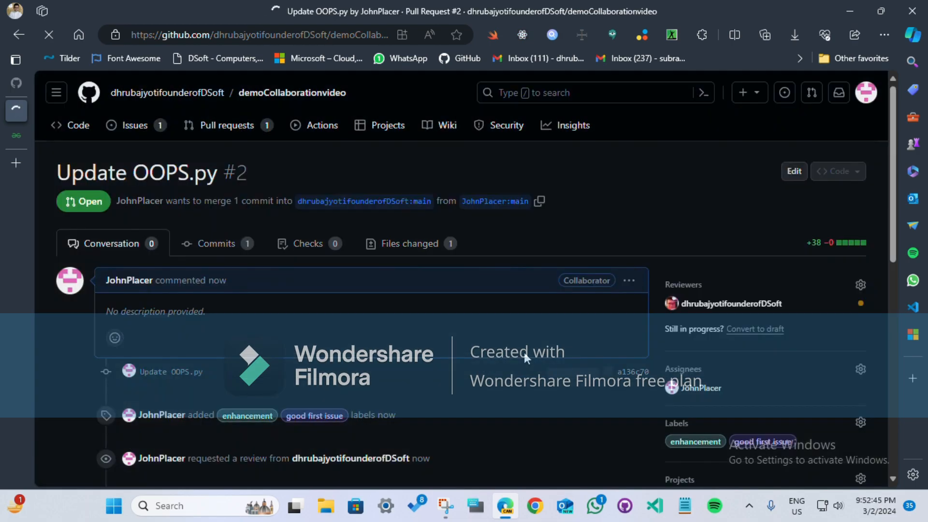
Step: Look over the new pull request's review request, conflict check and merge options
{"action": "scroll", "coordinate": [523, 352], "scroll_direction": "down", "scroll_amount": 4}
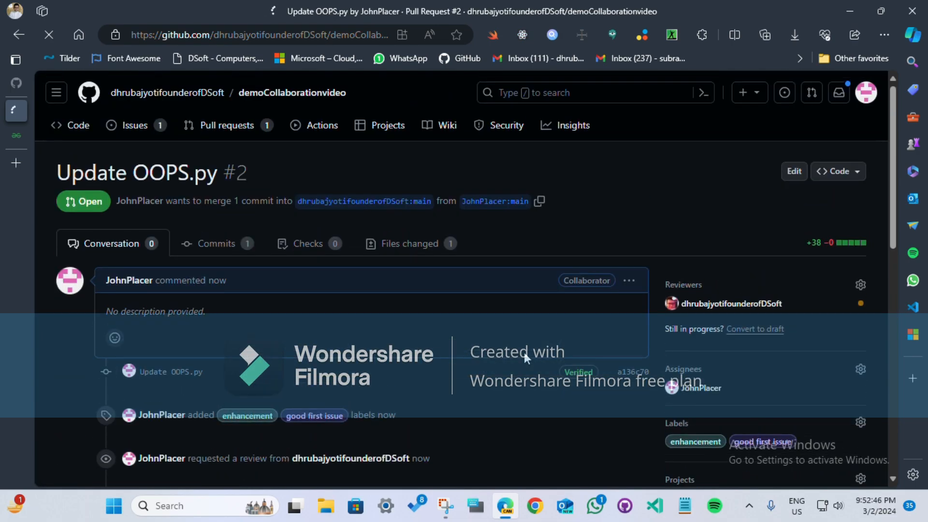
{"action": "scroll", "coordinate": [524, 352], "scroll_direction": "down", "scroll_amount": 8}
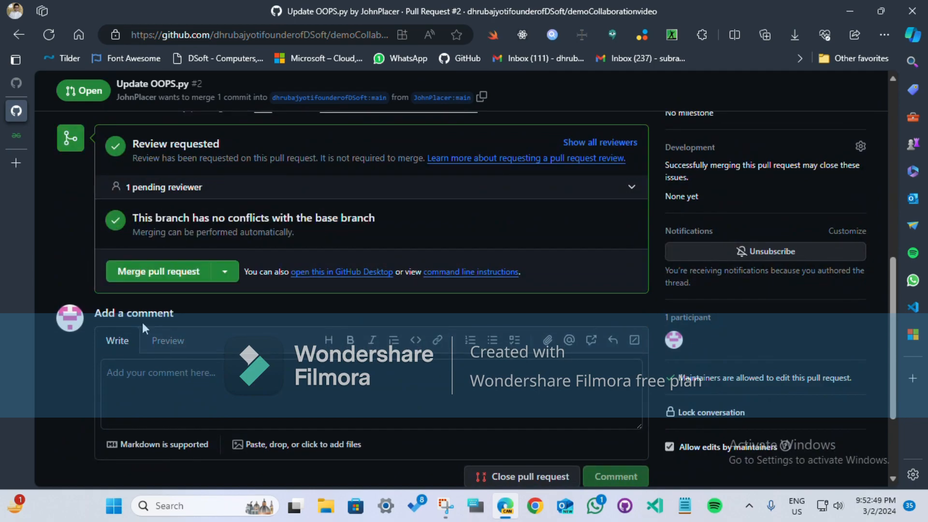
{"action": "scroll", "coordinate": [476, 411], "scroll_direction": "up", "scroll_amount": 10}
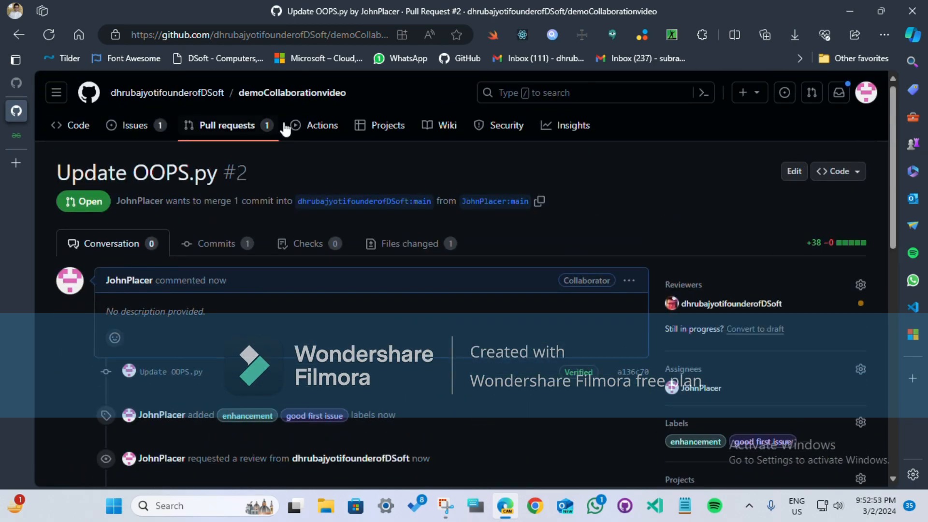
Step: Switch from the collaborator's account back to the repository owner's account
{"action": "left_click", "coordinate": [865, 91]}
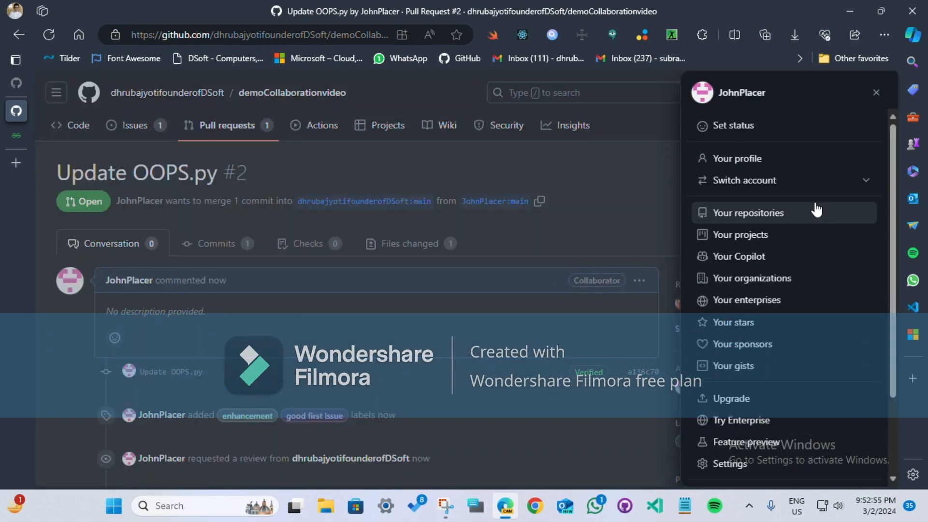
{"action": "left_click", "coordinate": [803, 165]}
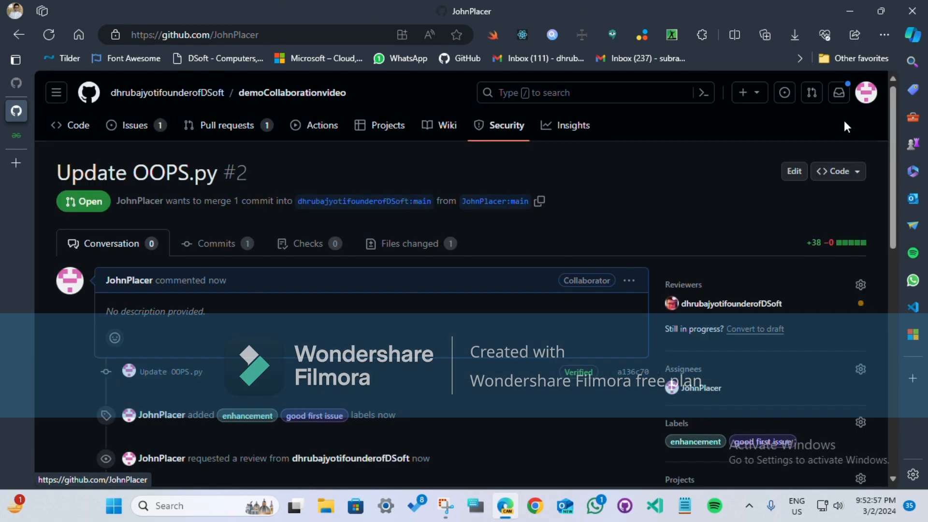
{"action": "left_click", "coordinate": [865, 92]}
{"action": "left_click", "coordinate": [826, 190]}
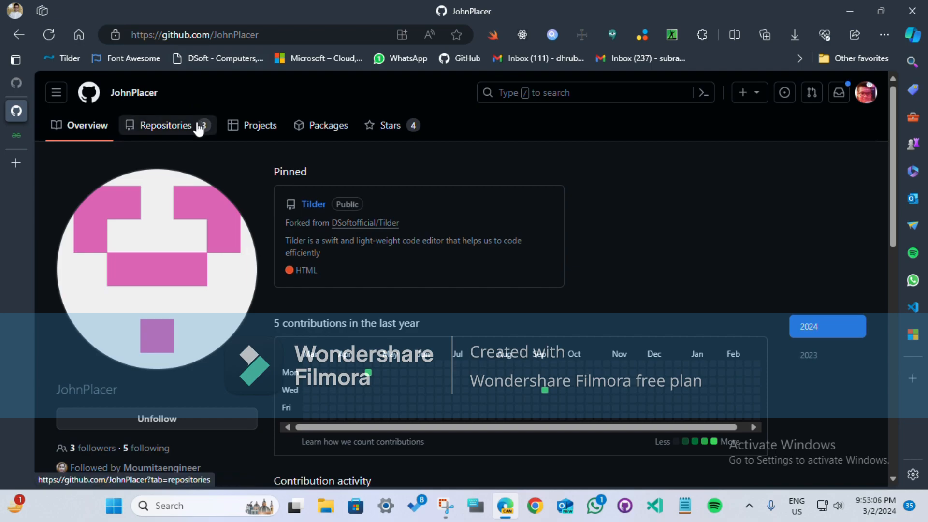
Step: Find the original demoCollaborationvideo repository through the collaborator's fork and open its "Update OOPS.py" pull request
{"action": "left_click", "coordinate": [198, 128]}
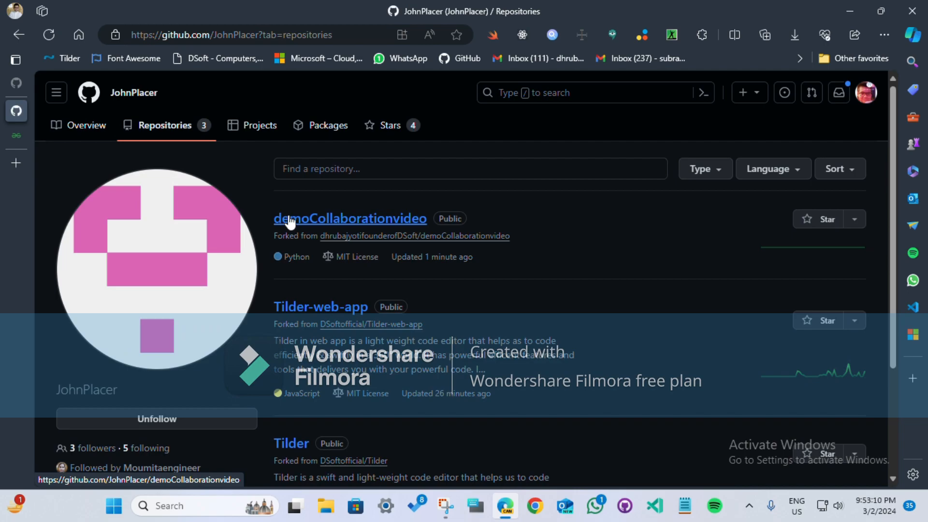
{"action": "left_click", "coordinate": [290, 222]}
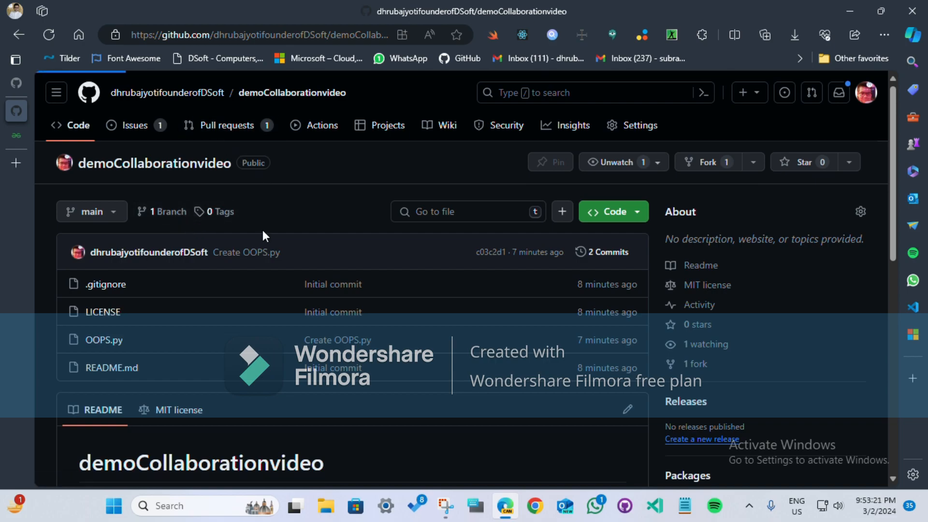
{"action": "left_click", "coordinate": [135, 335]}
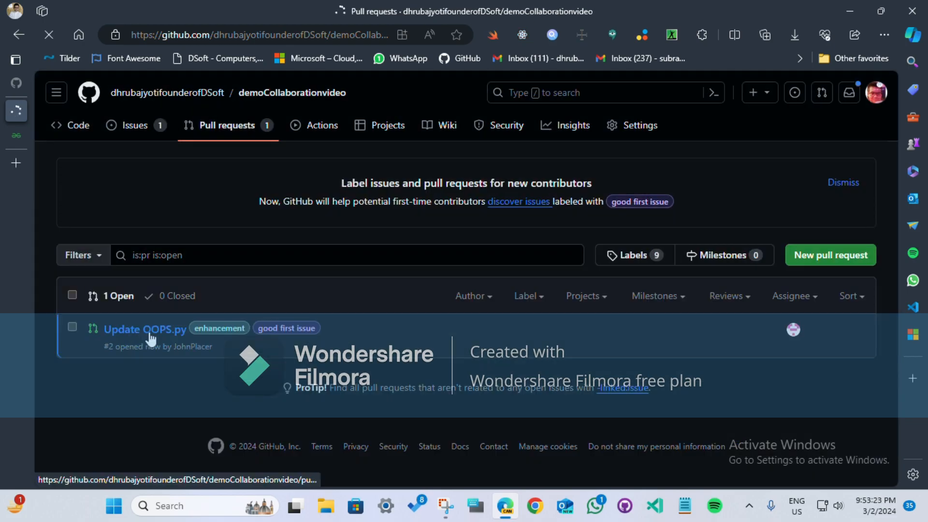
{"action": "left_click", "coordinate": [148, 334]}
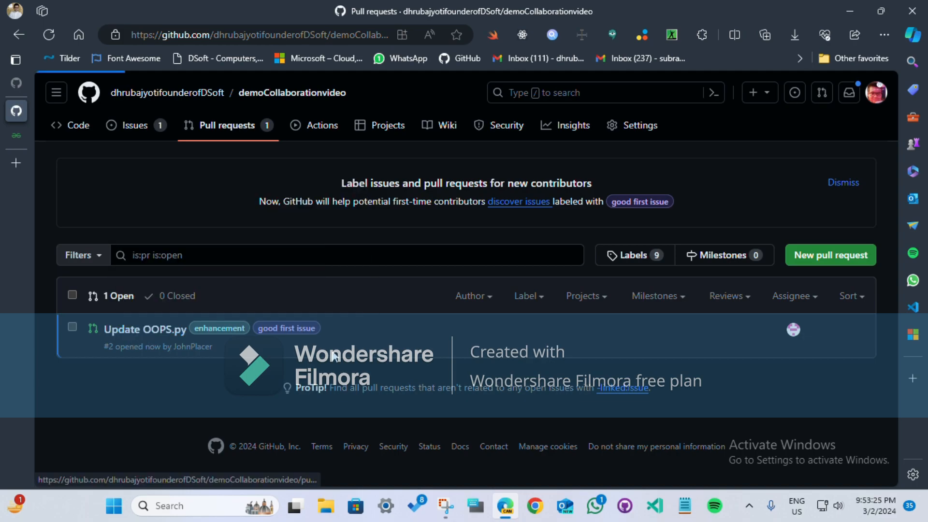
Step: Examine the pull request's conversation, merge options and the code changes made to OOPS.py
{"action": "scroll", "coordinate": [289, 344], "scroll_direction": "down", "scroll_amount": 9}
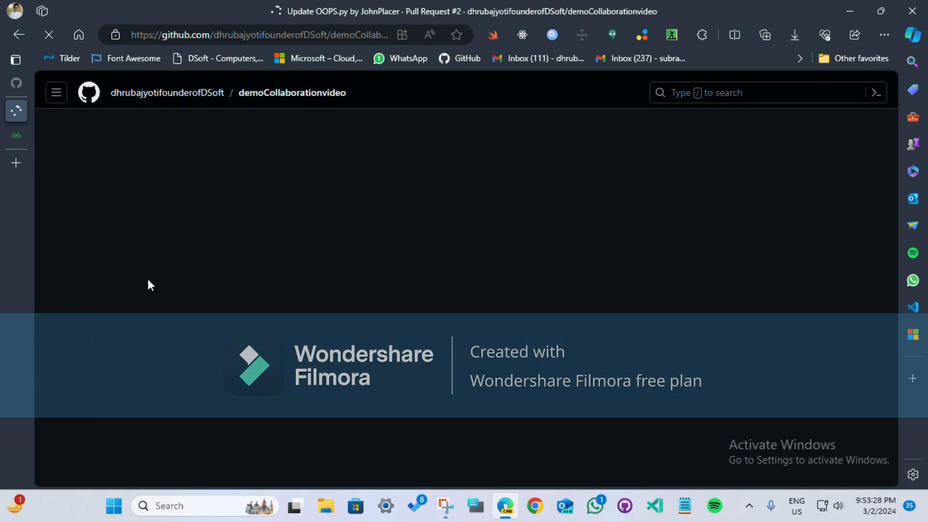
{"action": "scroll", "coordinate": [231, 283], "scroll_direction": "down", "scroll_amount": 10}
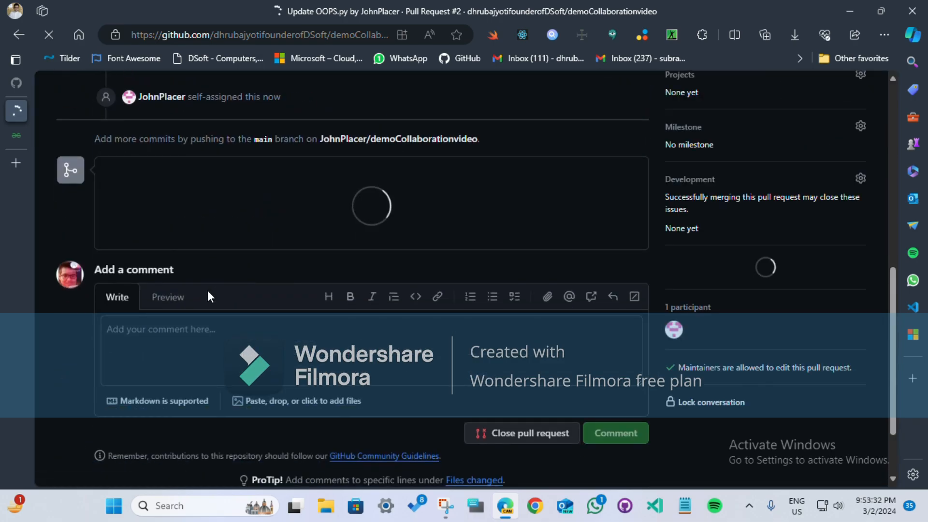
{"action": "scroll", "coordinate": [207, 291], "scroll_direction": "down", "scroll_amount": 3}
{"action": "scroll", "coordinate": [99, 353], "scroll_direction": "up", "scroll_amount": 1}
{"action": "scroll", "coordinate": [169, 217], "scroll_direction": "up", "scroll_amount": 3}
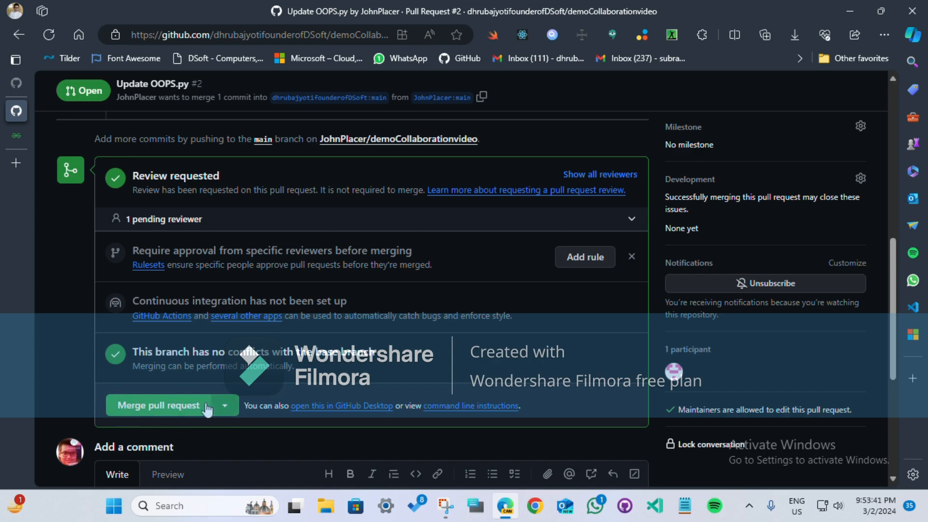
{"action": "scroll", "coordinate": [612, 223], "scroll_direction": "up", "scroll_amount": 10}
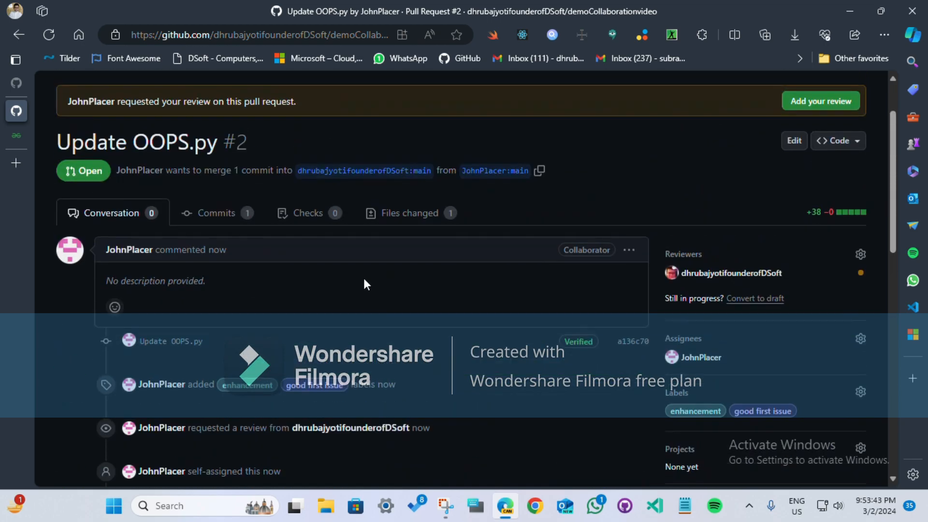
{"action": "scroll", "coordinate": [391, 247], "scroll_direction": "up", "scroll_amount": 2}
{"action": "left_click", "coordinate": [410, 279]}
{"action": "scroll", "coordinate": [392, 349], "scroll_direction": "down", "scroll_amount": 5}
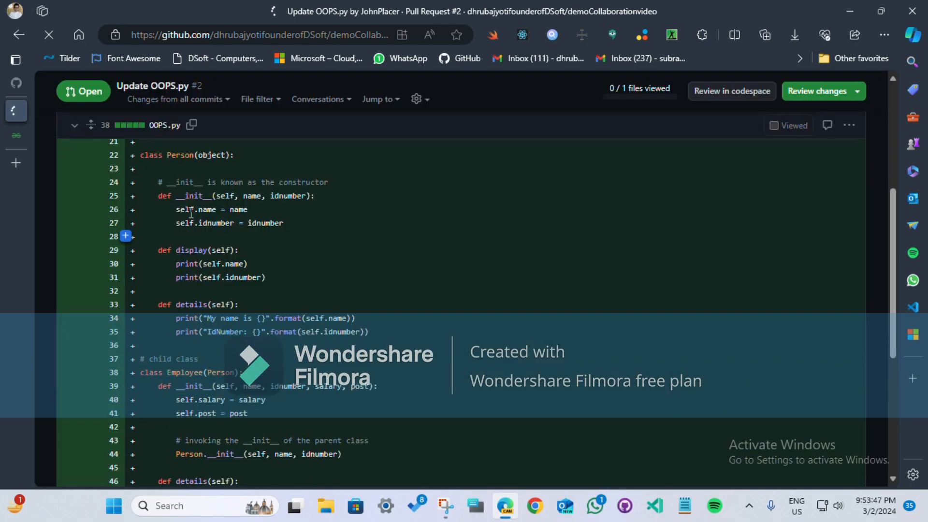
Step: Read through the code added to OOPS.py in the pull request's changed files and mark the file as viewed
{"action": "scroll", "coordinate": [445, 319], "scroll_direction": "down", "scroll_amount": 3}
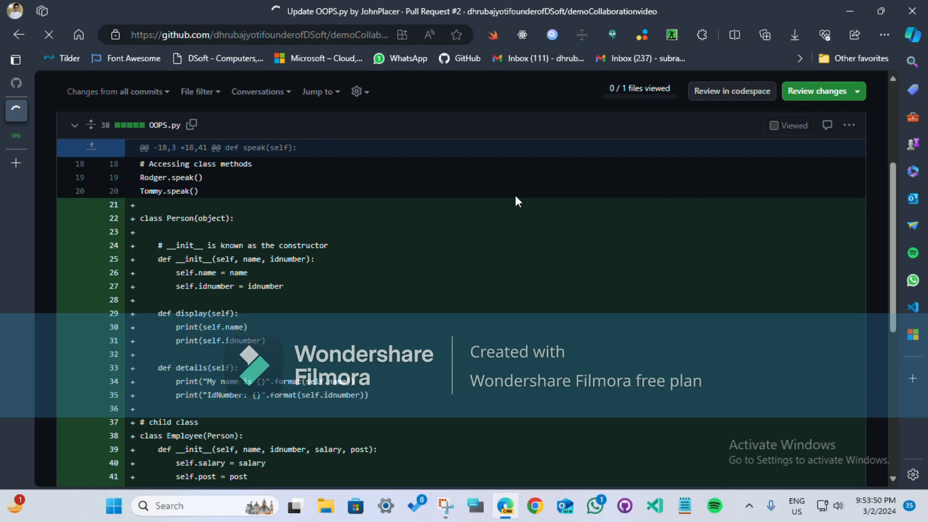
{"action": "scroll", "coordinate": [482, 251], "scroll_direction": "down", "scroll_amount": 3}
{"action": "scroll", "coordinate": [483, 251], "scroll_direction": "down", "scroll_amount": 3}
{"action": "scroll", "coordinate": [475, 263], "scroll_direction": "up", "scroll_amount": 8}
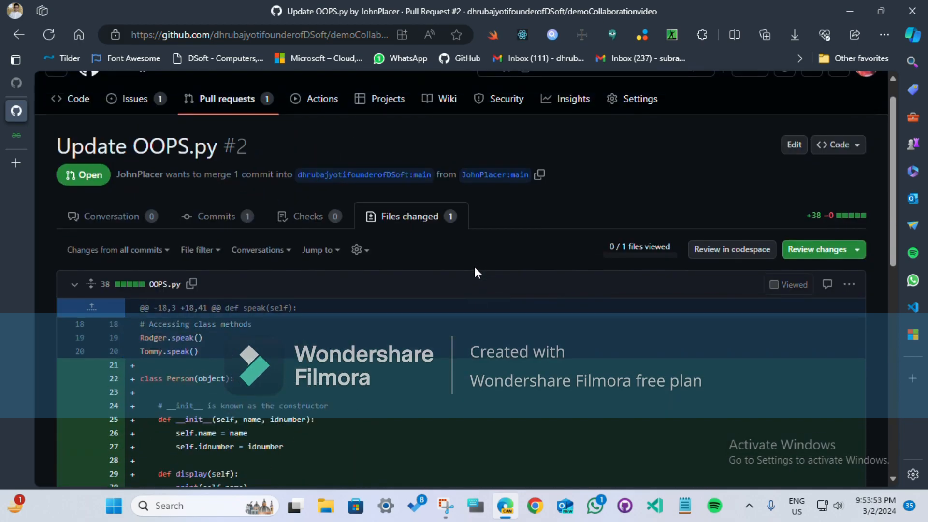
{"action": "scroll", "coordinate": [323, 384], "scroll_direction": "down", "scroll_amount": 3}
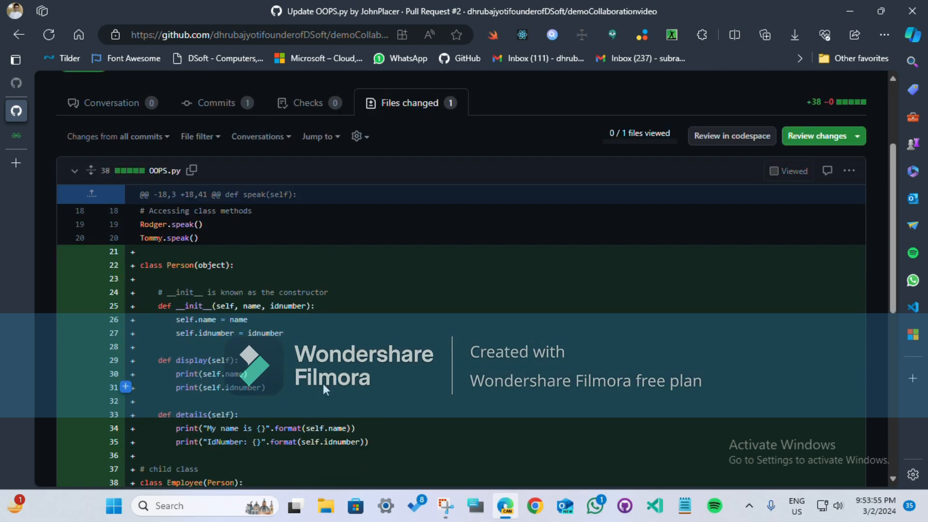
{"action": "scroll", "coordinate": [668, 219], "scroll_direction": "up", "scroll_amount": 3}
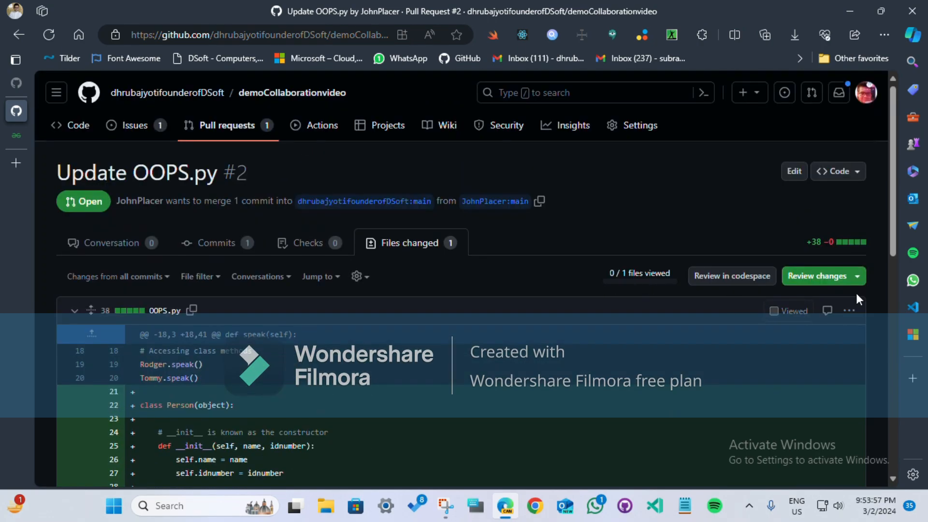
{"action": "left_click", "coordinate": [848, 276]}
{"action": "left_click", "coordinate": [770, 281]}
{"action": "left_click", "coordinate": [777, 311]}
Step: Submit a review of the pull request with the Approve option and the comment "Approved!"
{"action": "left_click", "coordinate": [823, 284]}
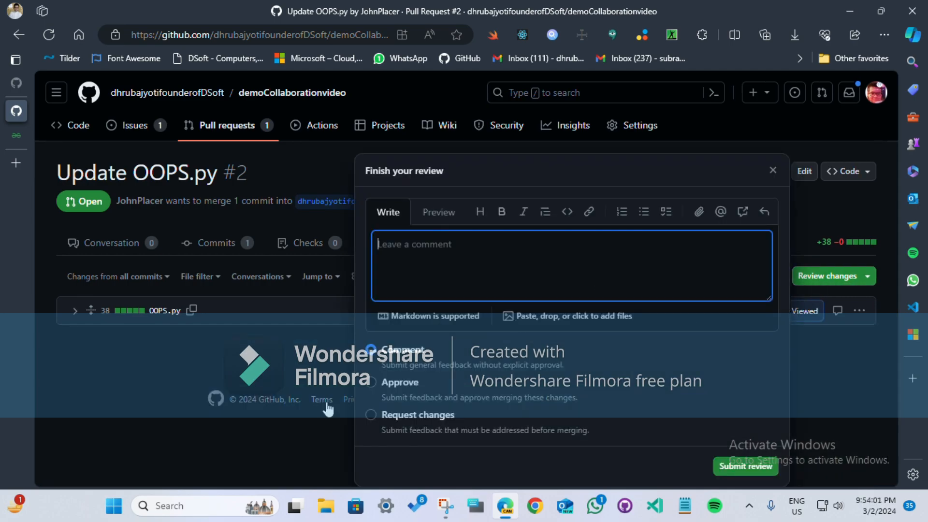
{"action": "left_click", "coordinate": [391, 383]}
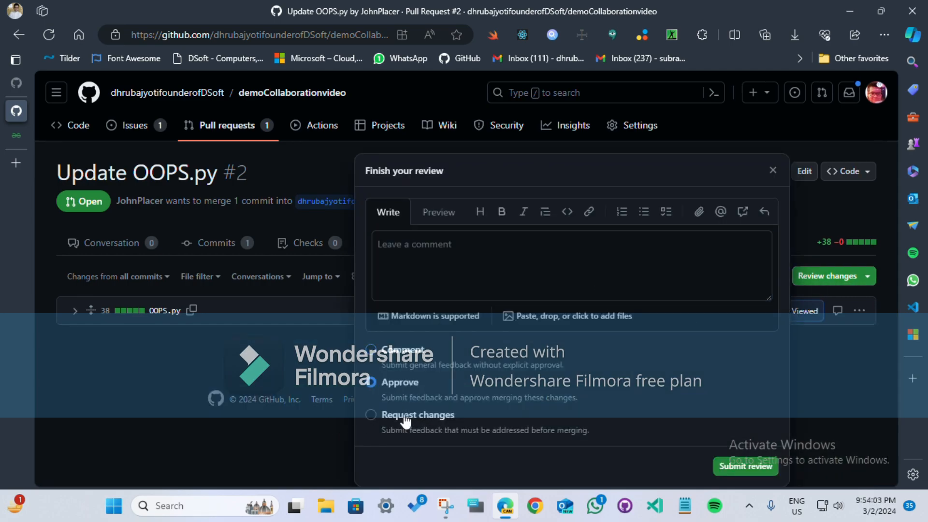
{"action": "left_click", "coordinate": [477, 272]}
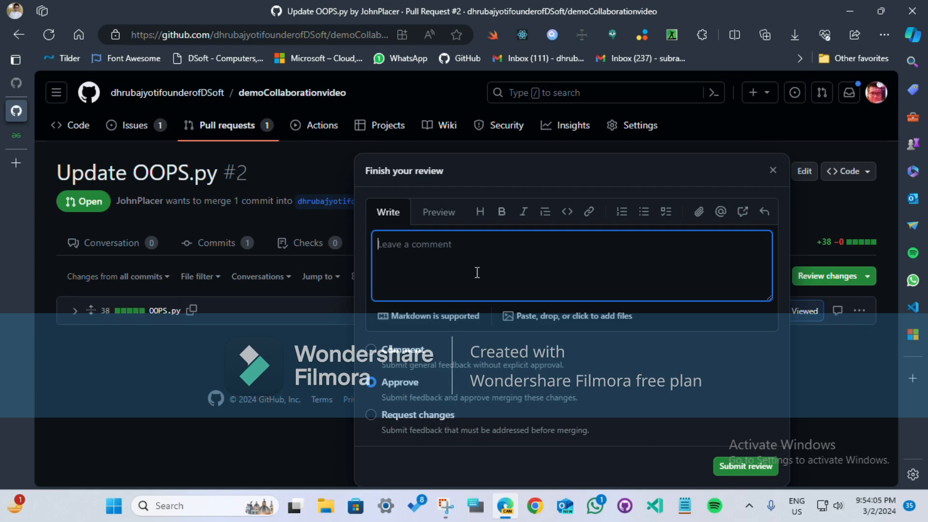
{"action": "type", "text": "Approved!"}
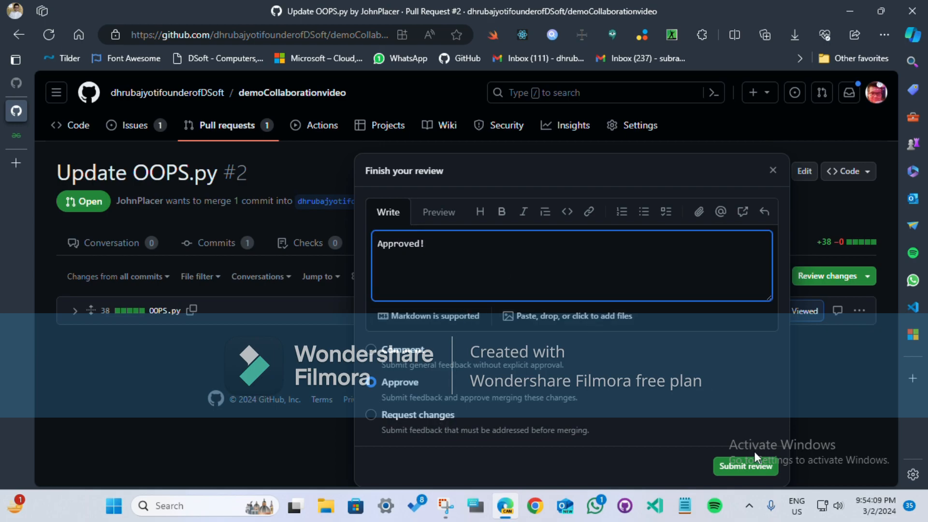
{"action": "left_click", "coordinate": [752, 466]}
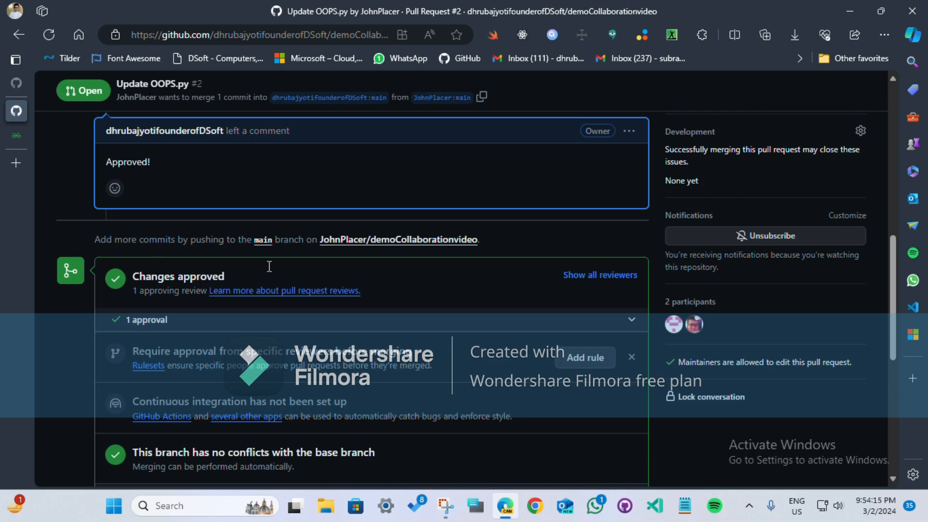
{"action": "scroll", "coordinate": [269, 266], "scroll_direction": "down", "scroll_amount": 5}
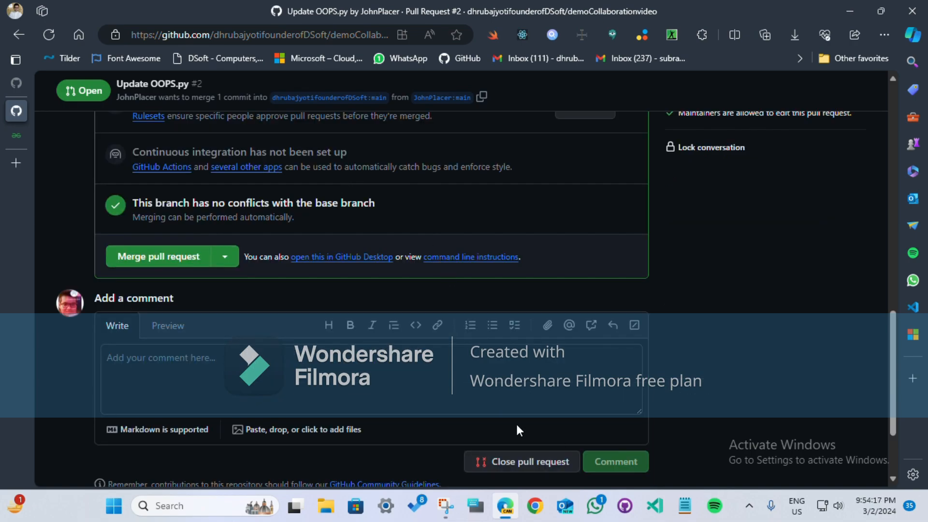
{"action": "left_click", "coordinate": [165, 261]}
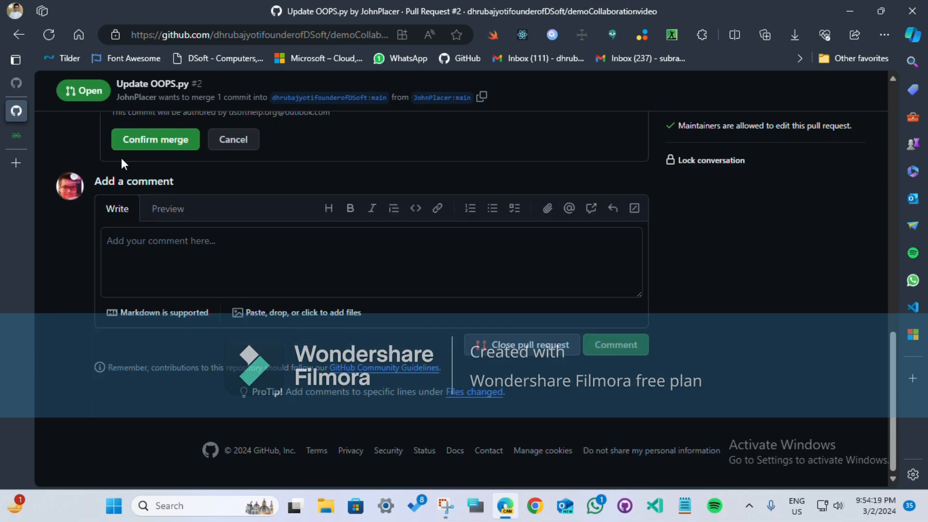
{"action": "left_click", "coordinate": [226, 389]}
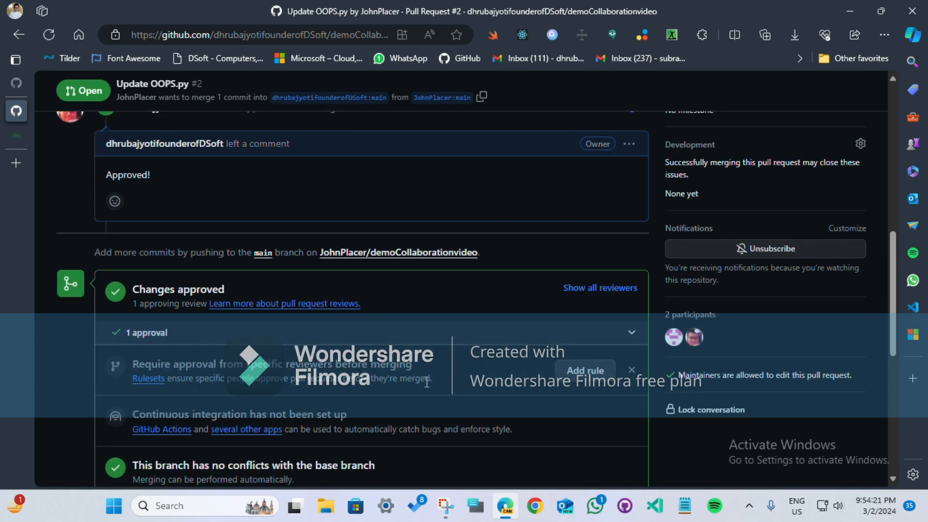
Step: Switch from the repository owner's account to the collaborator's account
{"action": "scroll", "coordinate": [594, 362], "scroll_direction": "up", "scroll_amount": 5}
{"action": "scroll", "coordinate": [797, 145], "scroll_direction": "up", "scroll_amount": 4}
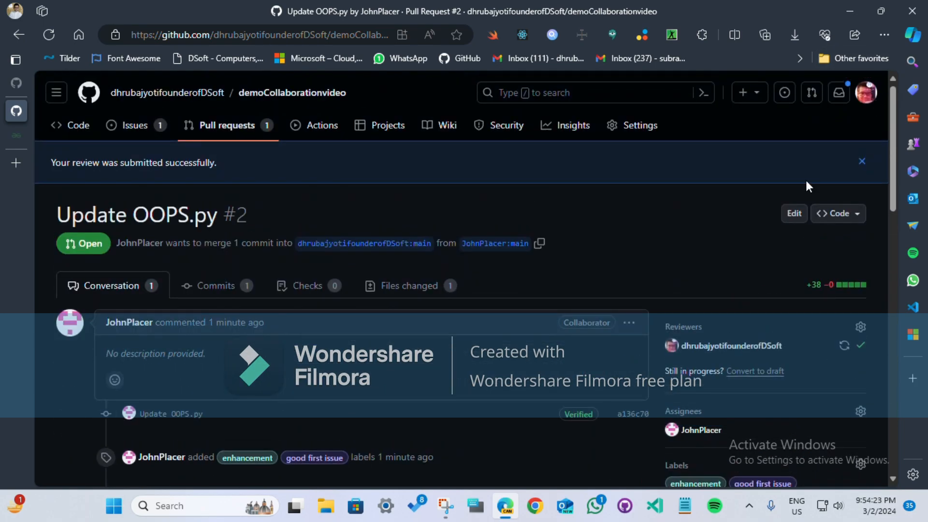
{"action": "left_click", "coordinate": [866, 92]}
{"action": "left_click", "coordinate": [795, 182]}
{"action": "left_click", "coordinate": [796, 204]}
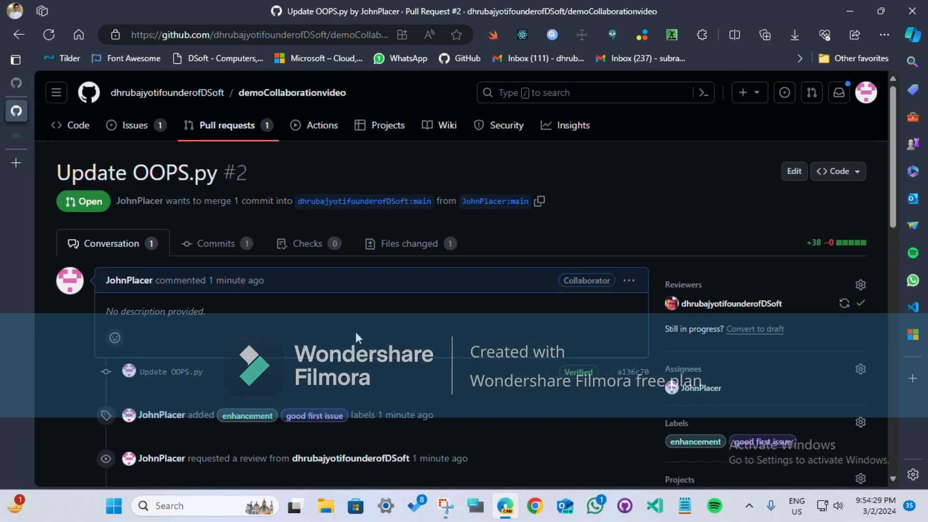
Step: Merge the approved "Update OOPS.py" pull request as the collaborator and return to the original repository's file listing
{"action": "scroll", "coordinate": [357, 336], "scroll_direction": "down", "scroll_amount": 10}
{"action": "left_click", "coordinate": [206, 236]}
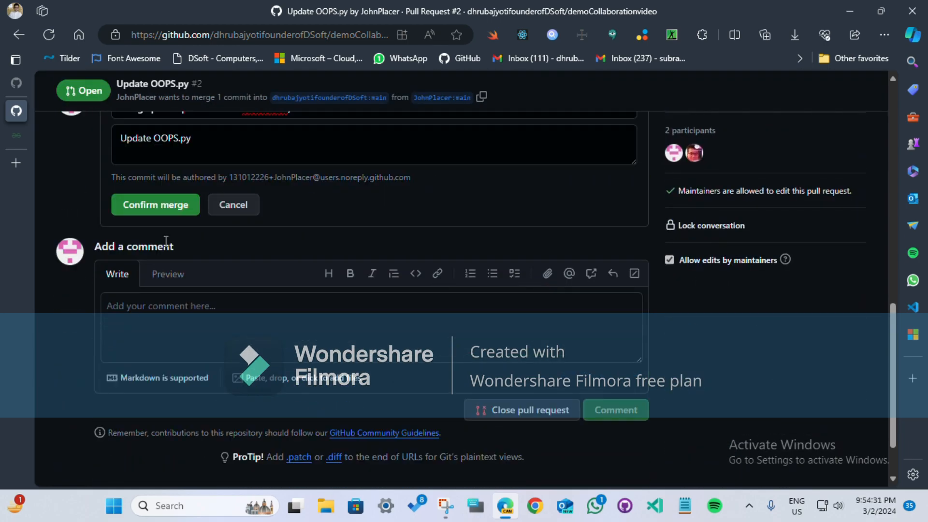
{"action": "left_click", "coordinate": [167, 205]}
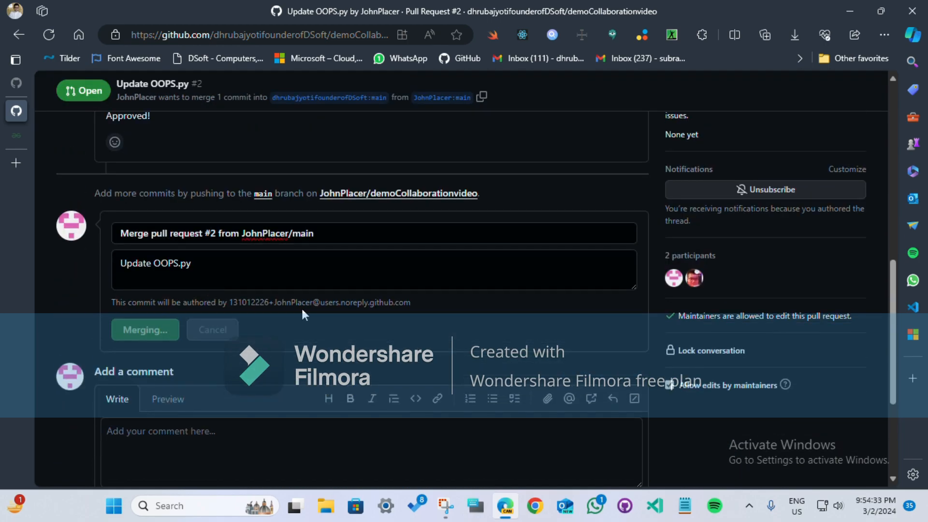
{"action": "scroll", "coordinate": [302, 314], "scroll_direction": "up", "scroll_amount": 10}
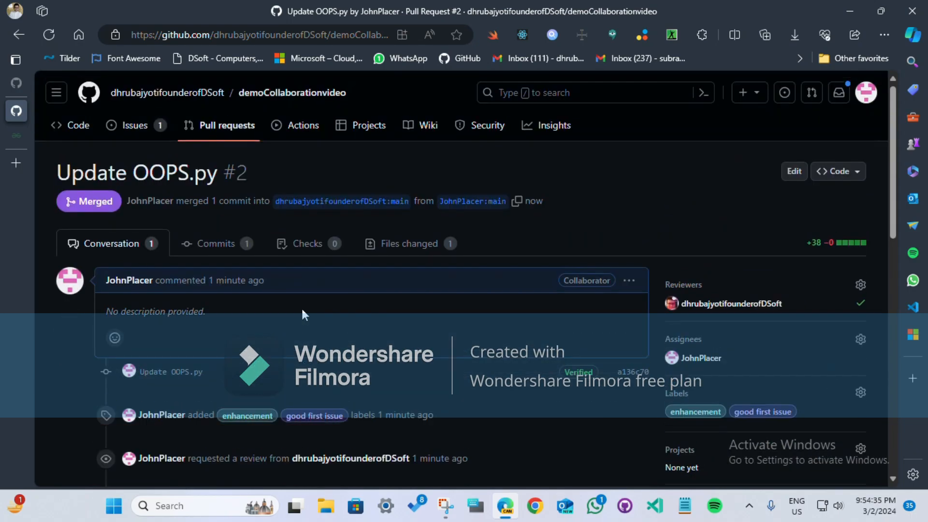
{"action": "left_click", "coordinate": [73, 125]}
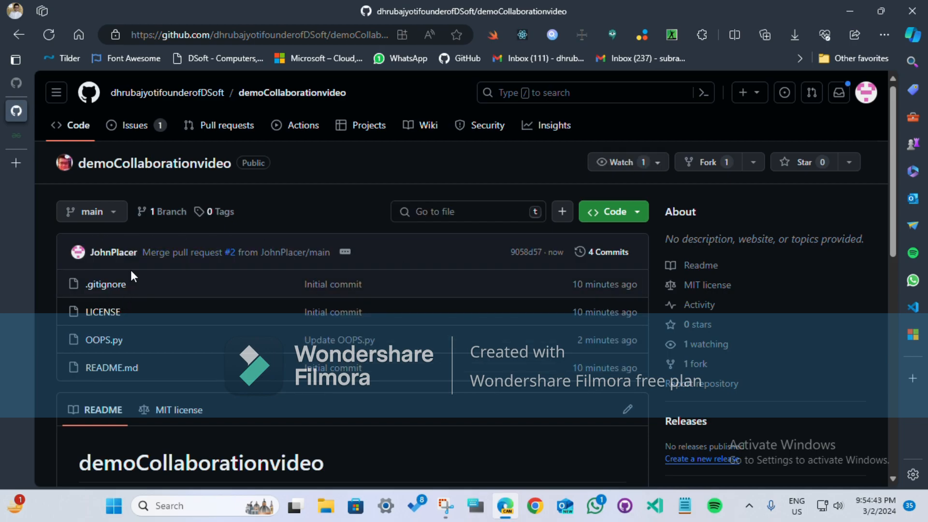
{"action": "mouse_move", "coordinate": [166, 92]}
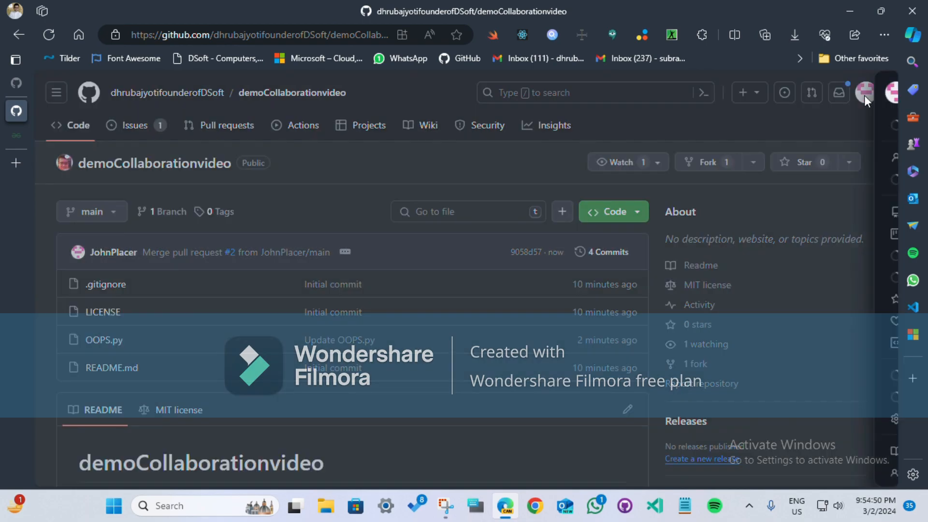
Step: Open the collaborator's demoCollaborationvideo fork and sync it with the upstream repository by updating its main branch
{"action": "left_click", "coordinate": [865, 94]}
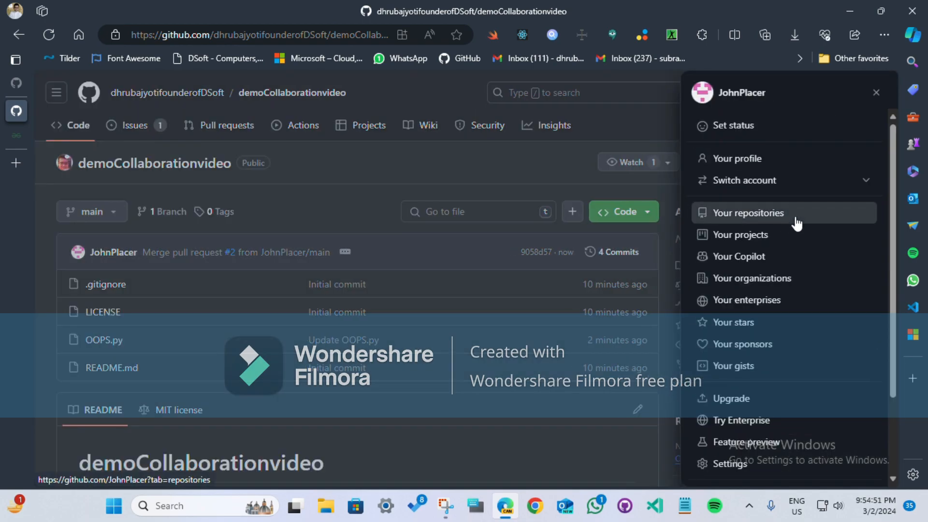
{"action": "left_click", "coordinate": [796, 224]}
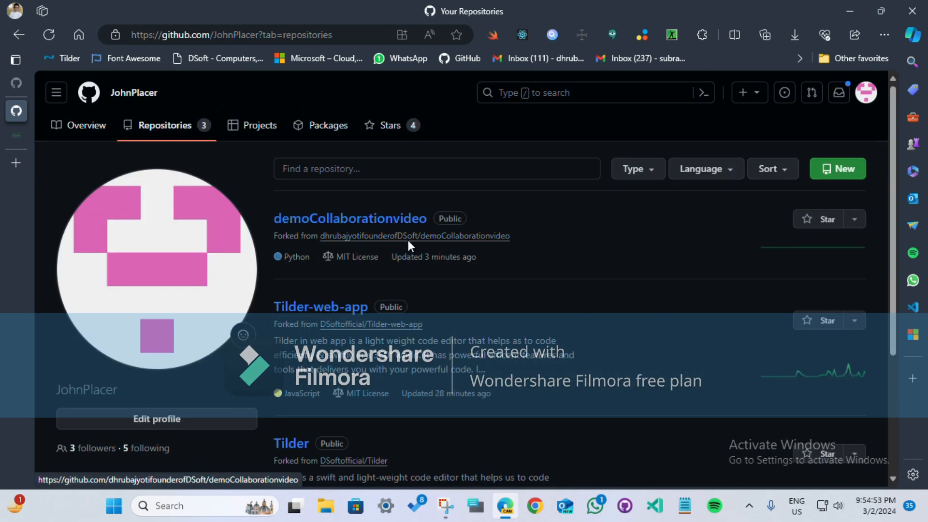
{"action": "left_click", "coordinate": [362, 220]}
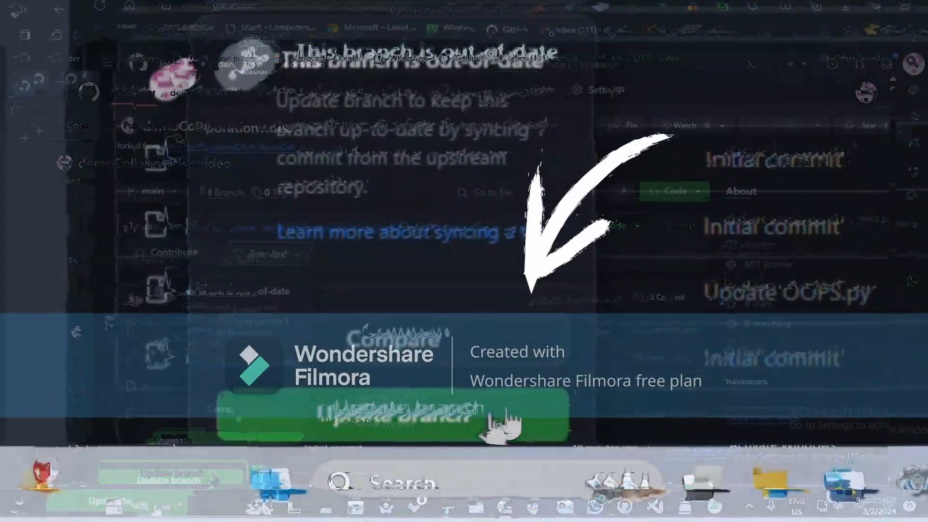
{"action": "left_click", "coordinate": [230, 428]}
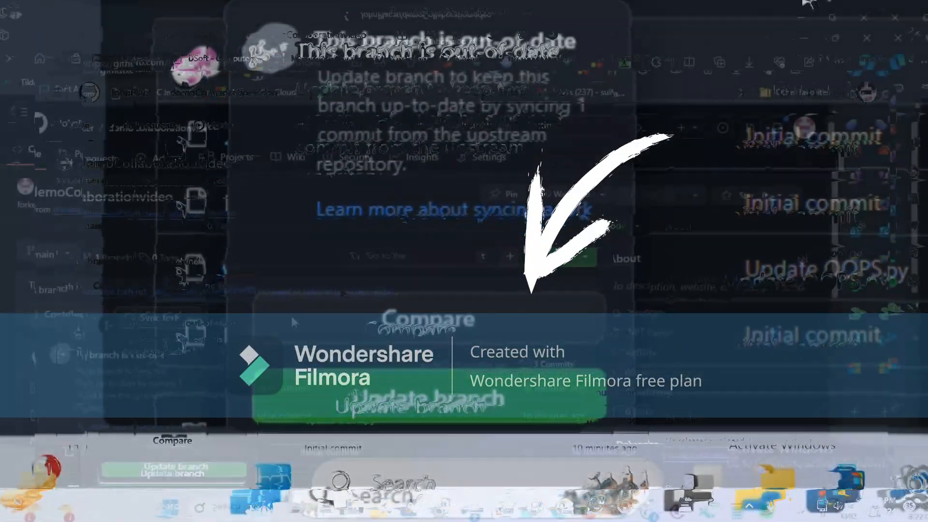